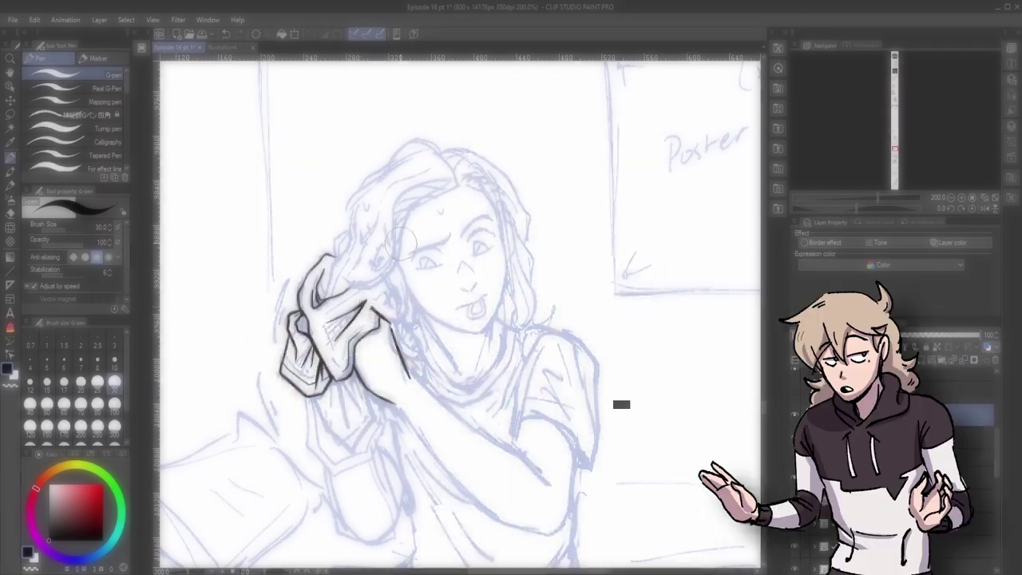
Ink the raised hand and the folded cloth hanging below it with the G-pen at size 30, following the sketch.
{"action": "left_click_drag", "start_coordinate": [303, 303], "coordinate": [335, 383]}
{"action": "left_click_drag", "start_coordinate": [846, 200], "coordinate": [871, 200]}
{"action": "mouse_move", "coordinate": [297, 303]}
{"action": "left_mouse_down"}
{"action": "mouse_move", "coordinate": [266, 361]}
{"action": "mouse_move", "coordinate": [345, 385]}
{"action": "left_mouse_up"}
{"action": "mouse_move", "coordinate": [277, 335]}
{"action": "left_mouse_down"}
{"action": "mouse_move", "coordinate": [340, 387]}
{"action": "mouse_move", "coordinate": [328, 309]}
{"action": "left_mouse_up"}
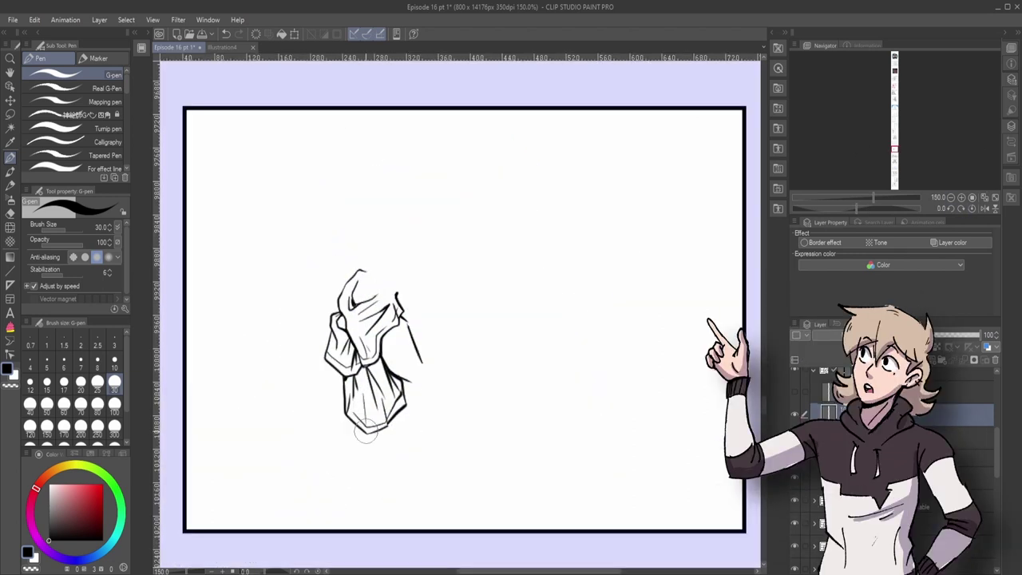
{"action": "left_click_drag", "start_coordinate": [380, 385], "coordinate": [371, 399]}
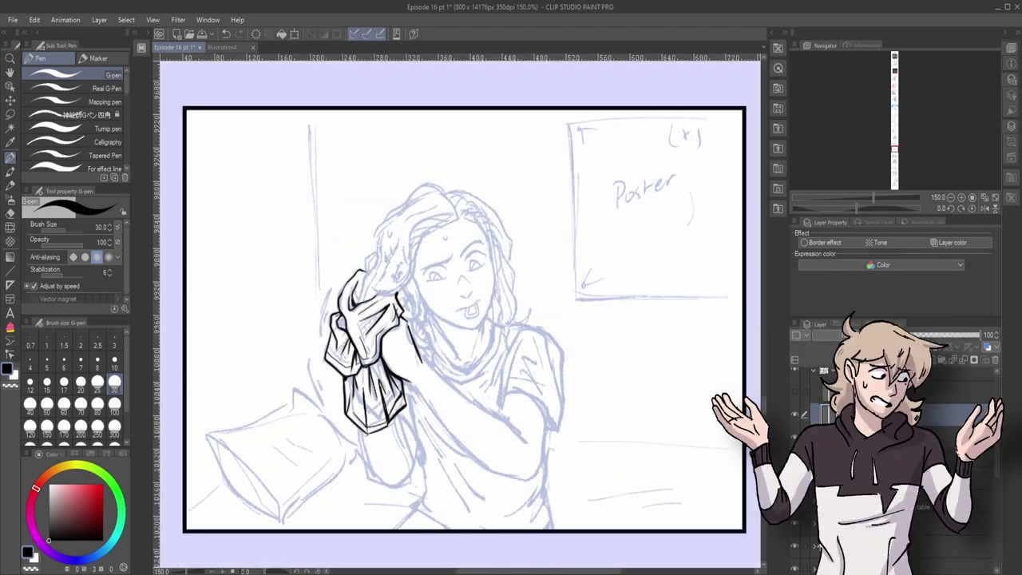
Ink the face over the sketch: eyebrows, eyes, nose, jawline, and the mouth with its tongue sticking out.
{"action": "scroll", "coordinate": [431, 244], "scroll_direction": "up", "scroll_amount": 1}
{"action": "left_click_drag", "start_coordinate": [409, 260], "coordinate": [491, 218]}
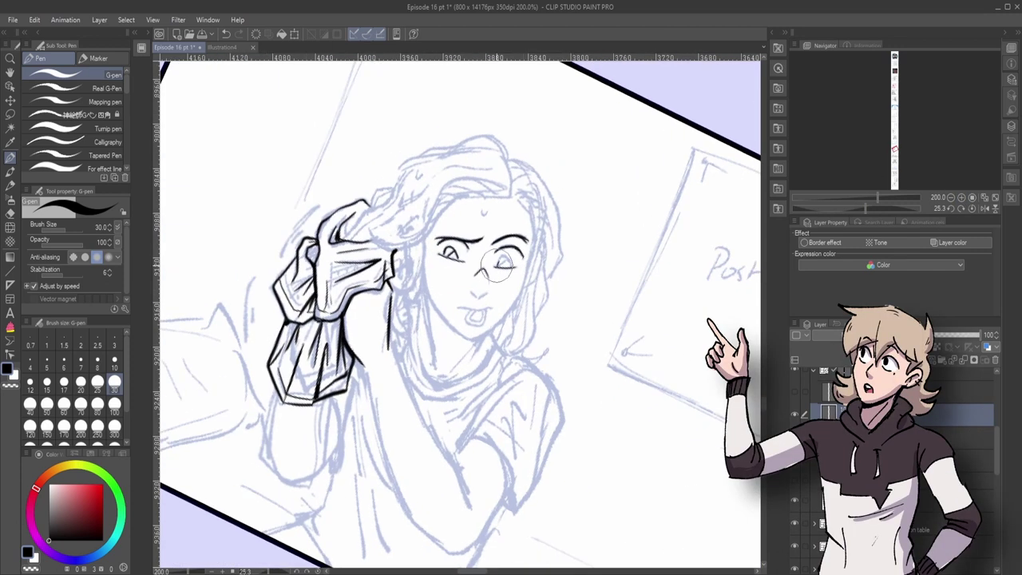
{"action": "left_click_drag", "start_coordinate": [493, 257], "coordinate": [512, 267]}
{"action": "mouse_move", "coordinate": [438, 307]}
{"action": "left_mouse_down"}
{"action": "mouse_move", "coordinate": [463, 334]}
{"action": "mouse_move", "coordinate": [429, 291]}
{"action": "mouse_move", "coordinate": [503, 321]}
{"action": "mouse_move", "coordinate": [548, 244]}
{"action": "left_mouse_up"}
{"action": "key", "text": "ctrl+@"}
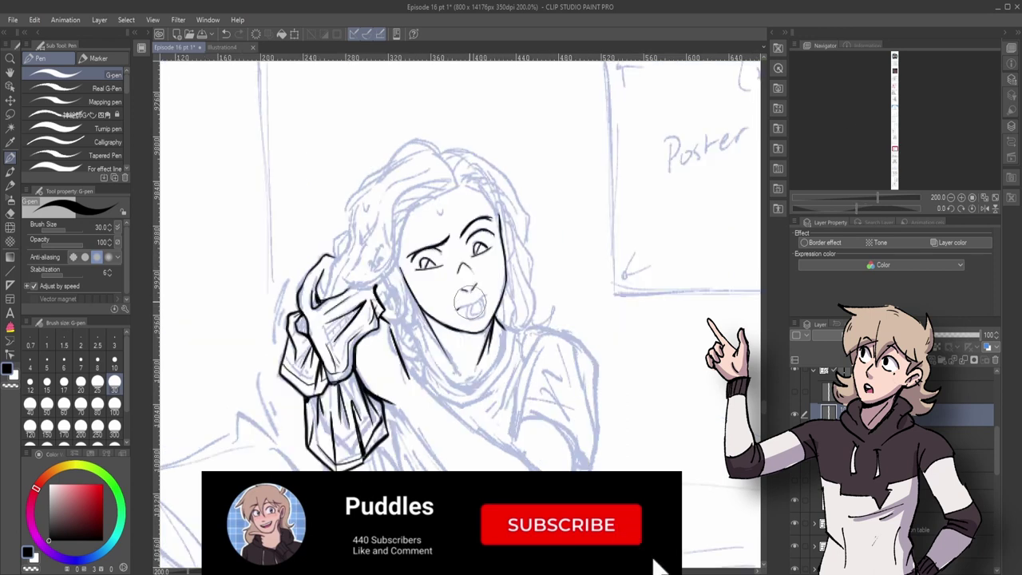
{"action": "left_click_drag", "start_coordinate": [466, 305], "coordinate": [486, 314]}
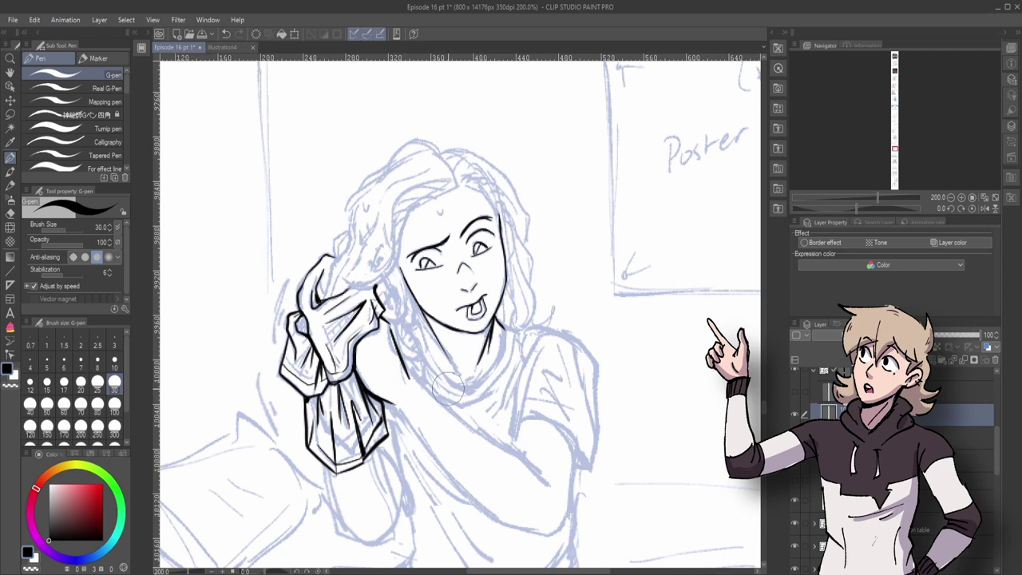
Ink the curved neckline of the shirt below the neck and check the lines with the sketch hidden.
{"action": "left_click_drag", "start_coordinate": [445, 388], "coordinate": [501, 336]}
{"action": "key", "text": "ctrl+h"}
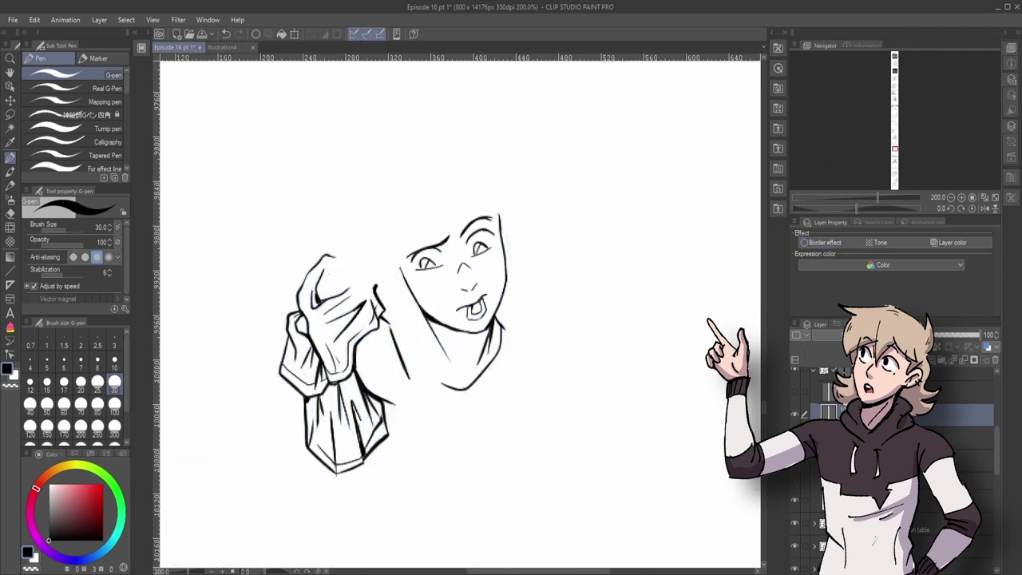
{"action": "key", "text": "ctrl+h"}
{"action": "left_click", "coordinate": [982, 197]}
Ink the hair parting and the front strands sweeping from the forehead to the raised hand.
{"action": "left_click_drag", "start_coordinate": [411, 264], "coordinate": [467, 211]}
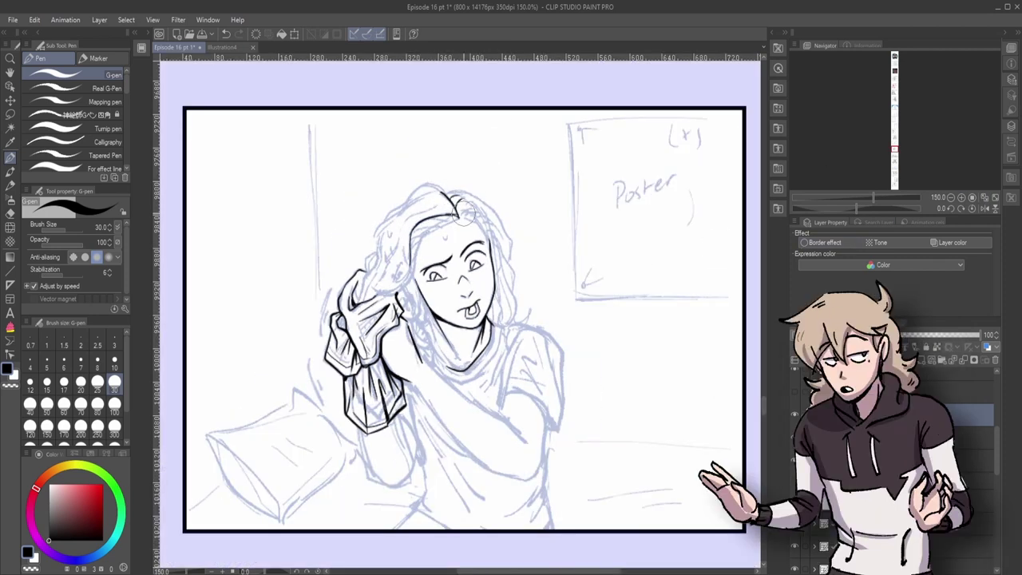
{"action": "mouse_move", "coordinate": [369, 294]}
{"action": "left_mouse_down"}
{"action": "mouse_move", "coordinate": [413, 261]}
{"action": "mouse_move", "coordinate": [402, 246]}
{"action": "left_mouse_up"}
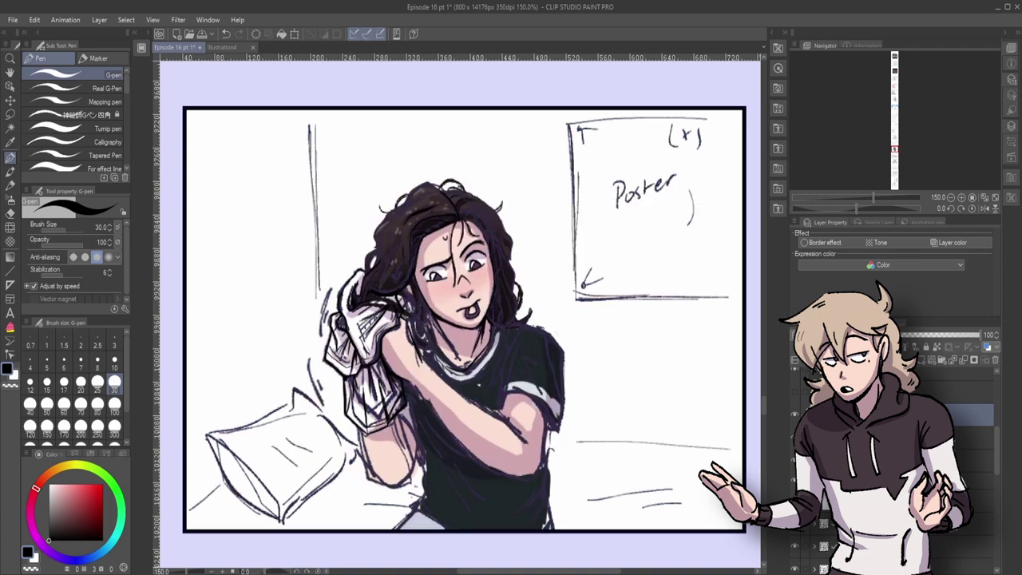
{"action": "key", "text": "ctrl+plus"}
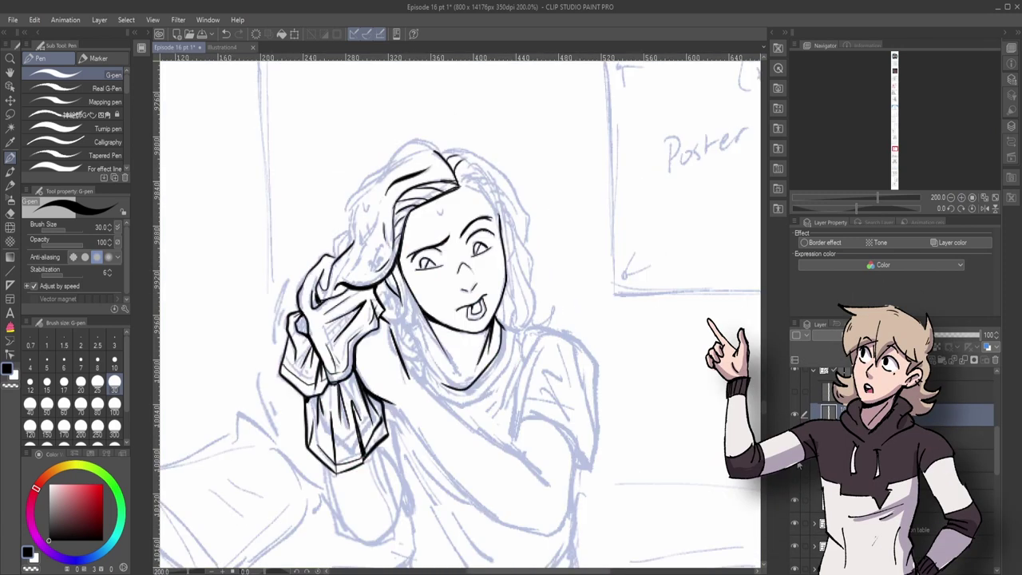
Ink the outer edge of the shirt collar and the small hair strands hanging between the hand and the neck.
{"action": "left_click_drag", "start_coordinate": [463, 399], "coordinate": [514, 337]}
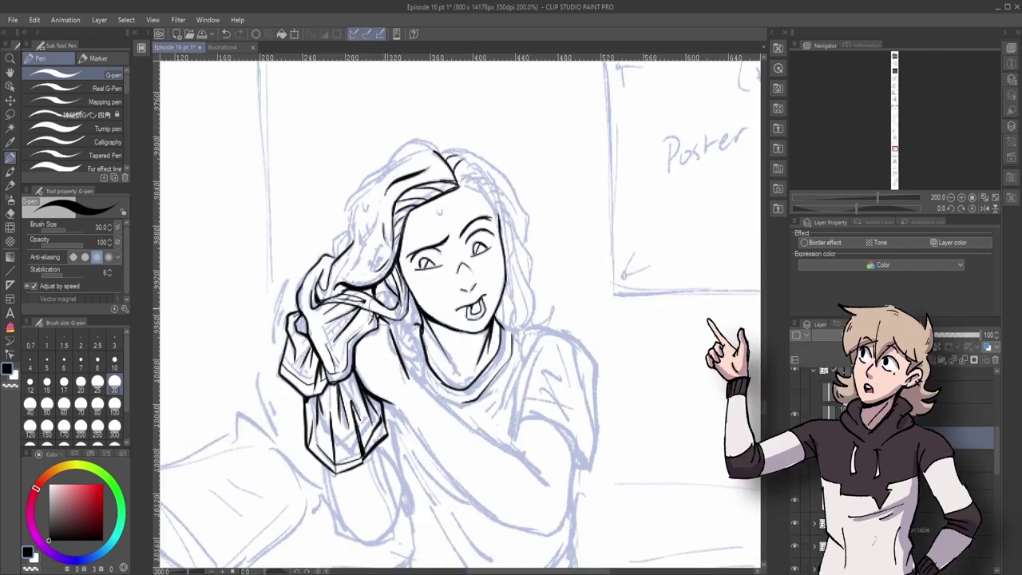
{"action": "left_click_drag", "start_coordinate": [399, 319], "coordinate": [409, 373]}
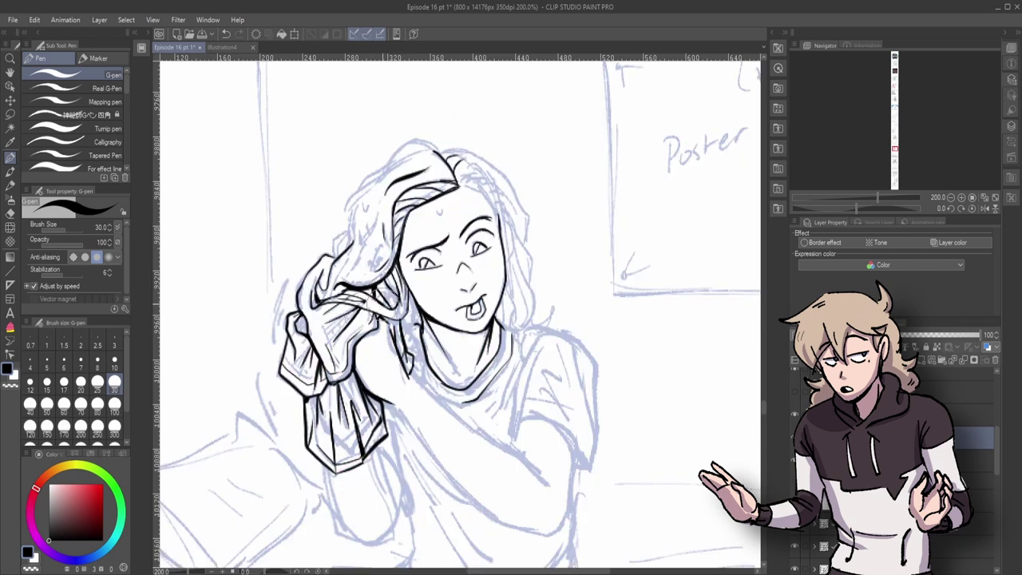
{"action": "left_click_drag", "start_coordinate": [403, 315], "coordinate": [412, 279]}
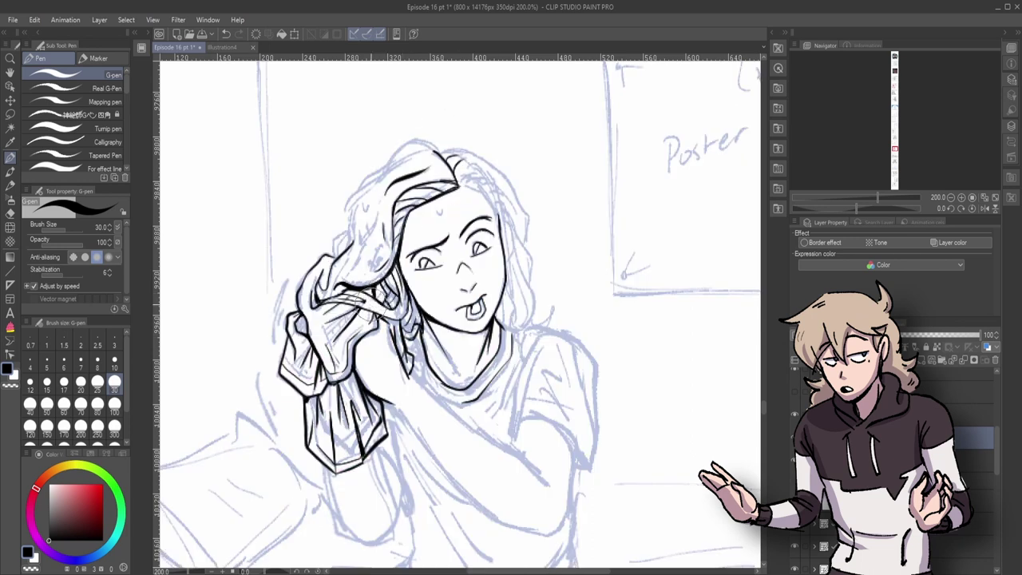
Ink the outer contour and inner waves of the hair on the side held by the hand.
{"action": "left_click_drag", "start_coordinate": [349, 205], "coordinate": [439, 156]}
{"action": "mouse_move", "coordinate": [375, 163]}
{"action": "left_mouse_down"}
{"action": "mouse_move", "coordinate": [360, 187]}
{"action": "mouse_move", "coordinate": [344, 279]}
{"action": "left_mouse_up"}
{"action": "left_click_drag", "start_coordinate": [355, 208], "coordinate": [339, 283]}
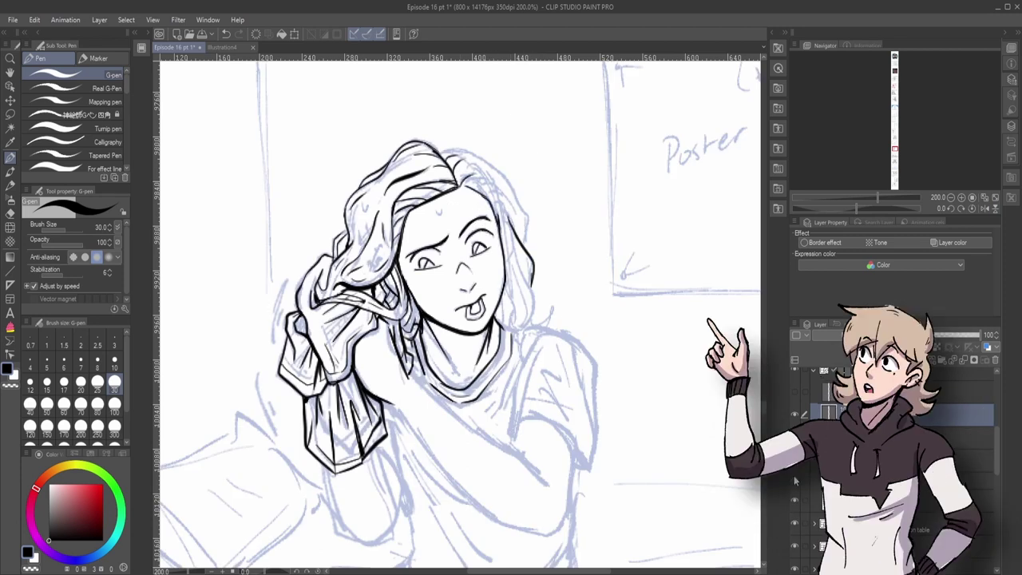
Ink the wavy hair falling on the far side of the face, down to the flicked ends at the shoulder.
{"action": "mouse_move", "coordinate": [483, 196]}
{"action": "left_mouse_down"}
{"action": "mouse_move", "coordinate": [535, 248]}
{"action": "mouse_move", "coordinate": [530, 327]}
{"action": "left_mouse_up"}
{"action": "left_click_drag", "start_coordinate": [565, 294], "coordinate": [503, 327]}
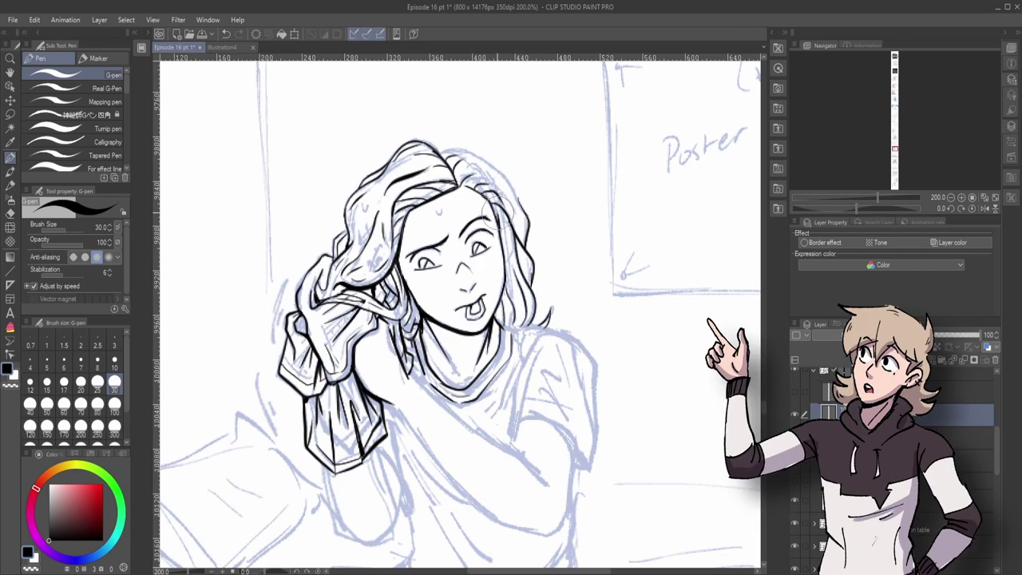
{"action": "left_click_drag", "start_coordinate": [495, 209], "coordinate": [518, 304]}
{"action": "key", "text": "-"}
{"action": "left_click_drag", "start_coordinate": [296, 339], "coordinate": [375, 235]}
{"action": "left_click", "coordinate": [971, 197]}
{"action": "left_click_drag", "start_coordinate": [514, 319], "coordinate": [488, 351]}
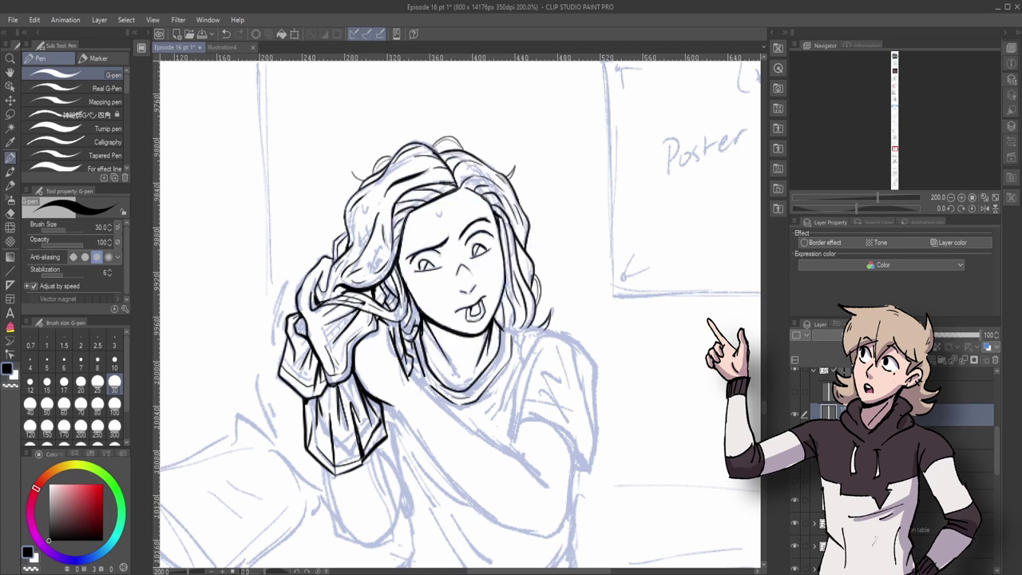
Ink the contours of the arm bent across the chest, from the wrist to the elbow.
{"action": "left_click", "coordinate": [966, 437]}
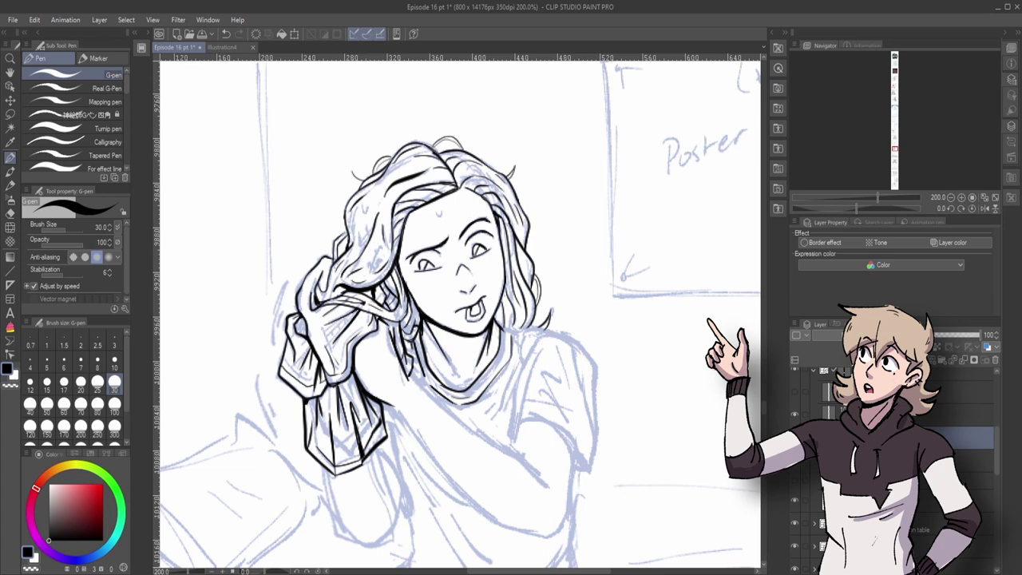
{"action": "left_click_drag", "start_coordinate": [349, 160], "coordinate": [339, 311]}
{"action": "left_click_drag", "start_coordinate": [400, 173], "coordinate": [385, 353]}
{"action": "key", "text": "ctrl+@"}
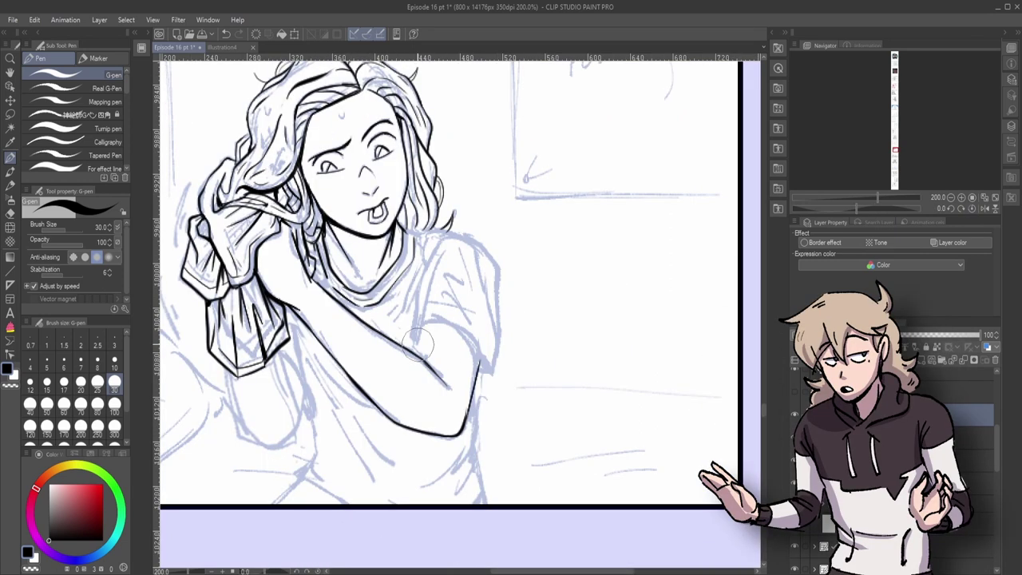
Ink the shirt sleeve with its cuff around the upper arm and its fabric folds, undoing a faulty stroke.
{"action": "left_click_drag", "start_coordinate": [415, 320], "coordinate": [489, 369]}
{"action": "mouse_move", "coordinate": [421, 329]}
{"action": "left_mouse_down"}
{"action": "mouse_move", "coordinate": [490, 376]}
{"action": "mouse_move", "coordinate": [511, 303]}
{"action": "left_mouse_up"}
{"action": "key", "text": "alt+["}
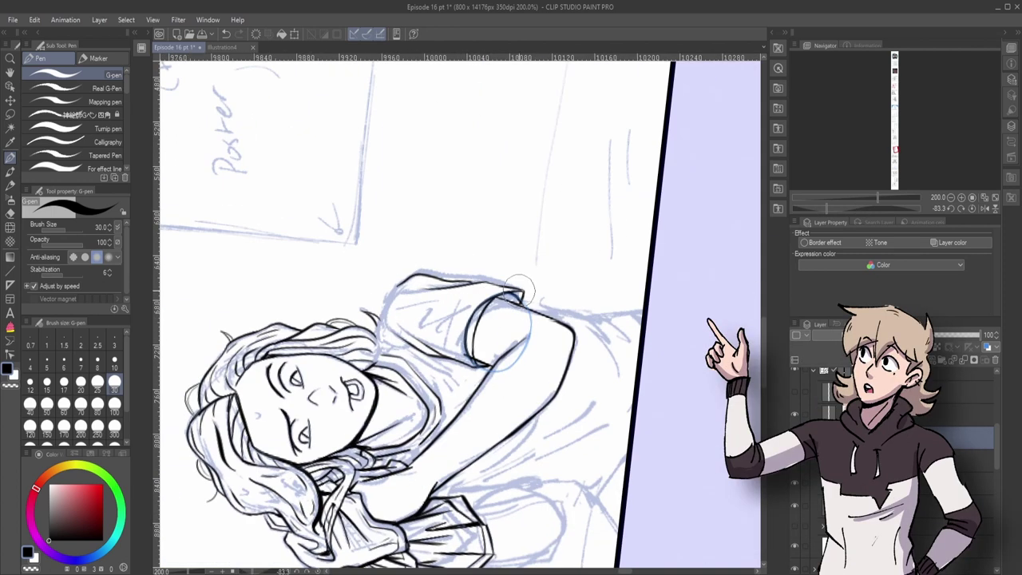
{"action": "key", "text": "ctrl+z"}
{"action": "key", "text": "ctrl+@"}
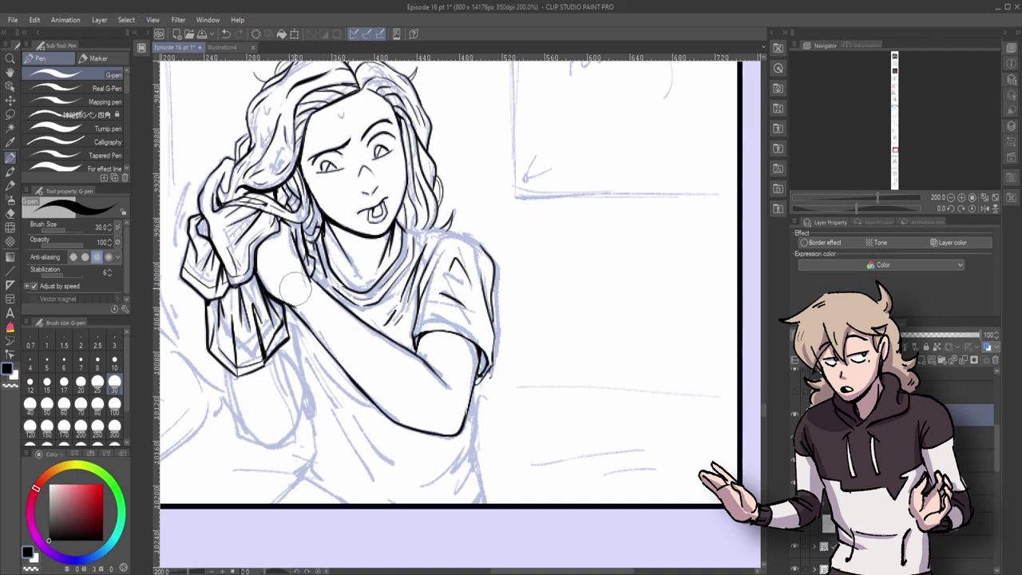
Ink the forearm below the cloth, the sides of the shirt, and the long folds across the torso.
{"action": "scroll", "coordinate": [461, 279], "scroll_direction": "left", "scroll_amount": 3}
{"action": "left_click_drag", "start_coordinate": [391, 341], "coordinate": [396, 437]}
{"action": "left_click_drag", "start_coordinate": [335, 372], "coordinate": [387, 463]}
{"action": "left_click_drag", "start_coordinate": [352, 390], "coordinate": [365, 405]}
{"action": "left_click_drag", "start_coordinate": [581, 385], "coordinate": [553, 502]}
{"action": "left_click_drag", "start_coordinate": [412, 362], "coordinate": [473, 467]}
{"action": "left_click_drag", "start_coordinate": [438, 398], "coordinate": [490, 456]}
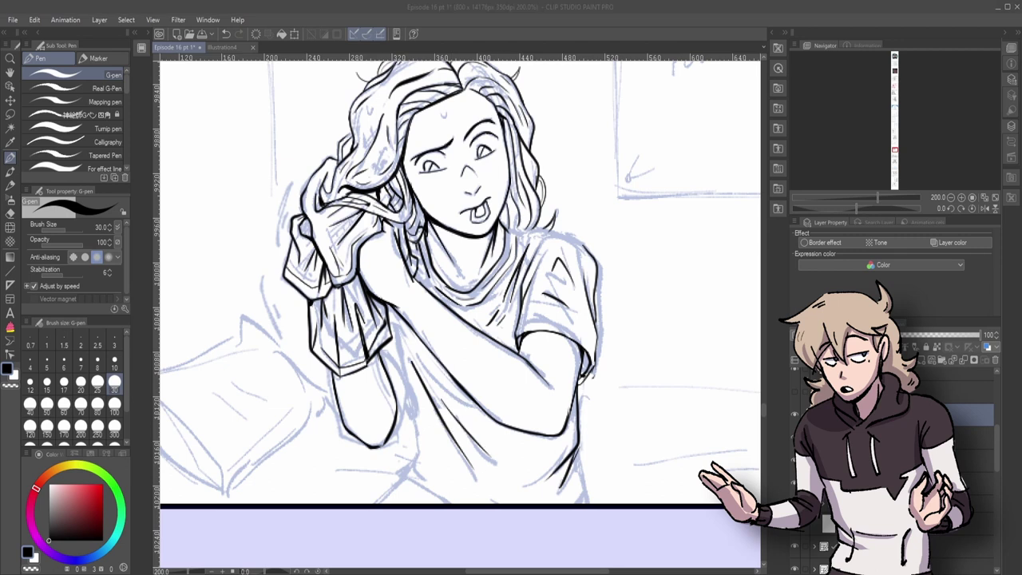
Review the line art with the sketch hidden, and show the sketch again.
{"action": "left_click", "coordinate": [793, 412]}
{"action": "scroll", "coordinate": [461, 320], "scroll_direction": "up", "scroll_amount": 5}
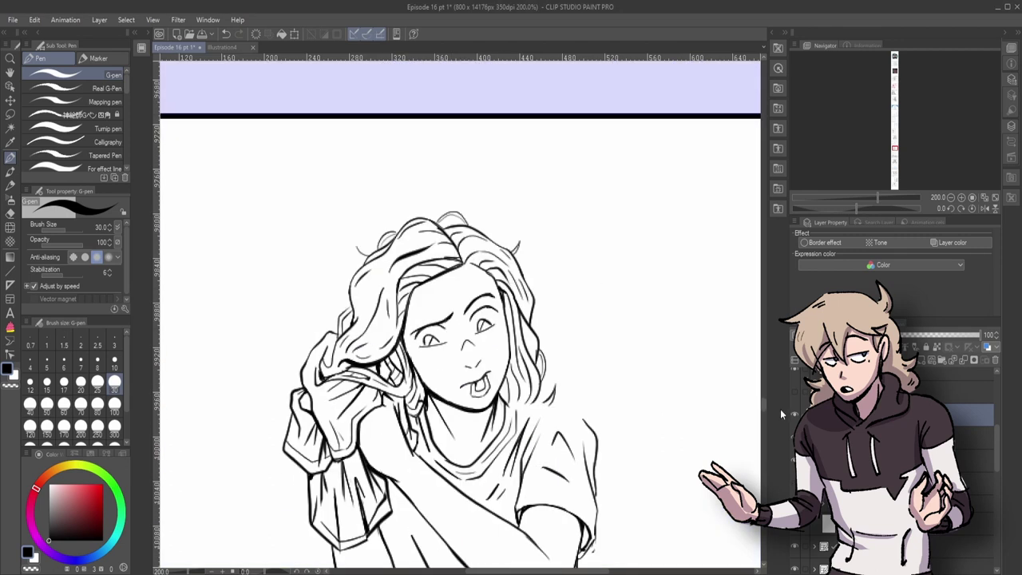
{"action": "left_click", "coordinate": [792, 413]}
{"action": "left_click_drag", "start_coordinate": [884, 209], "coordinate": [873, 210]}
{"action": "key", "text": "ctrl+at"}
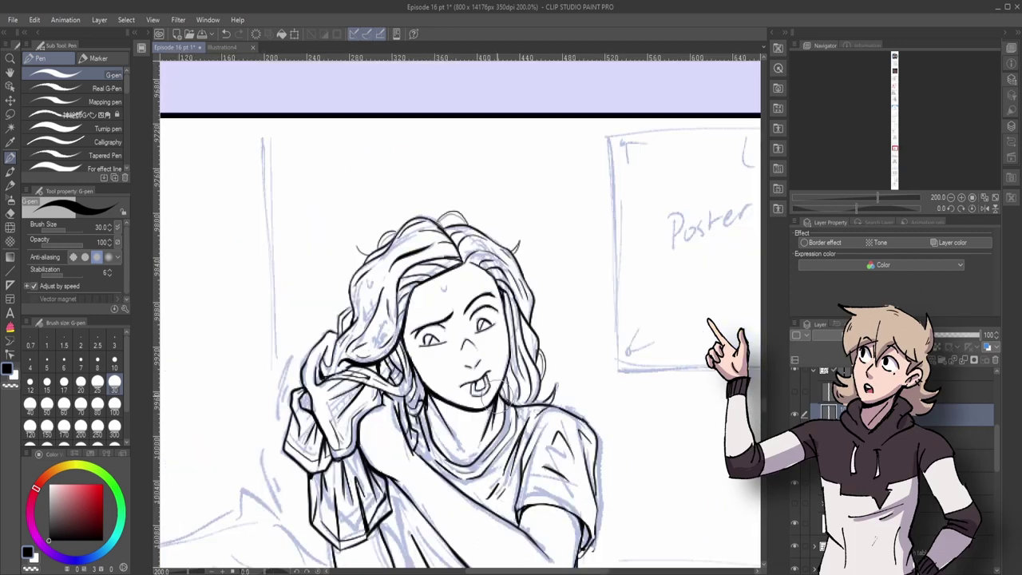
Hide the blue sketch layer beneath the character's line art.
{"action": "scroll", "coordinate": [391, 443], "scroll_direction": "down", "scroll_amount": 6}
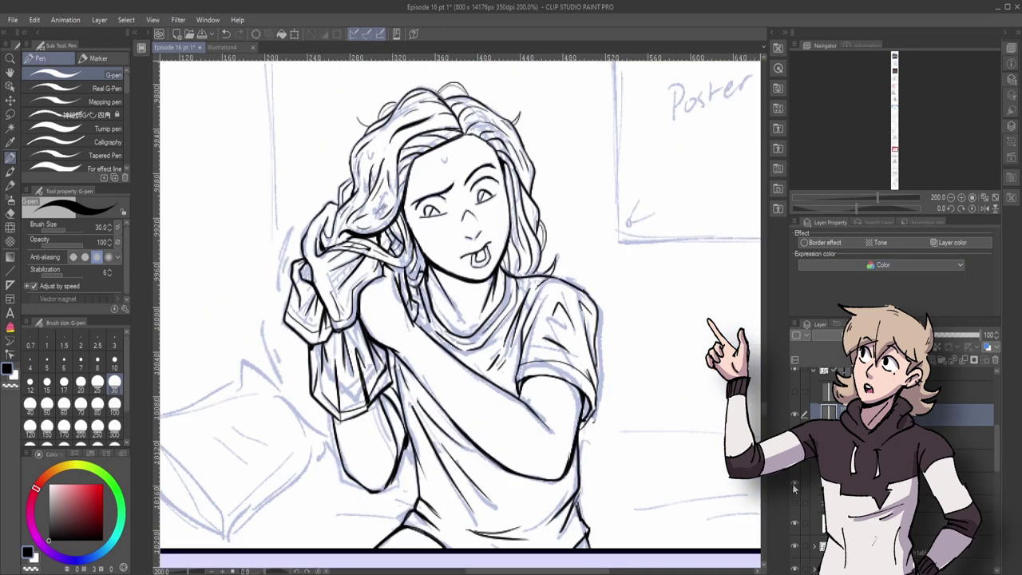
{"action": "left_click", "coordinate": [794, 488]}
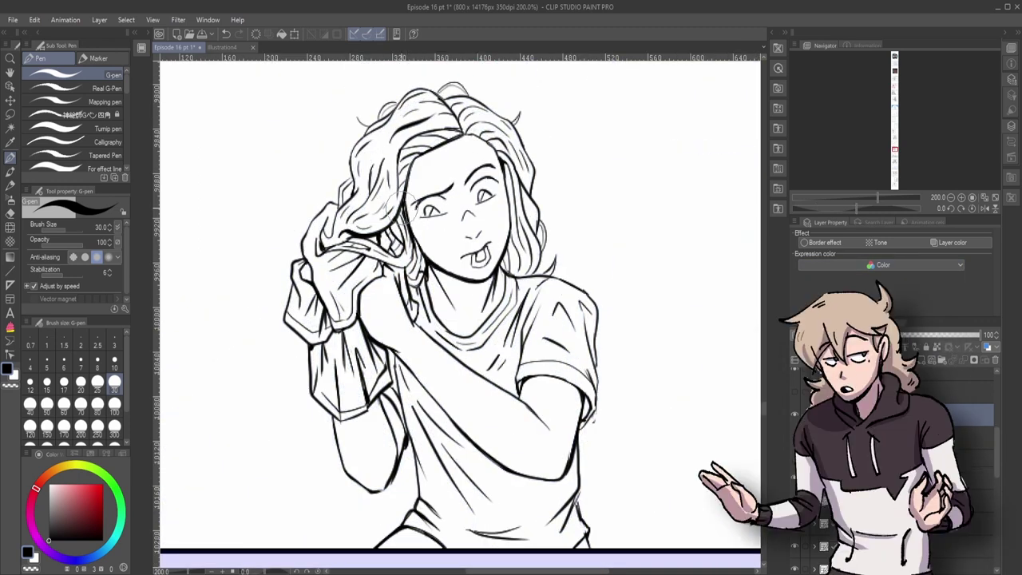
{"action": "key", "text": "ctrl+minus"}
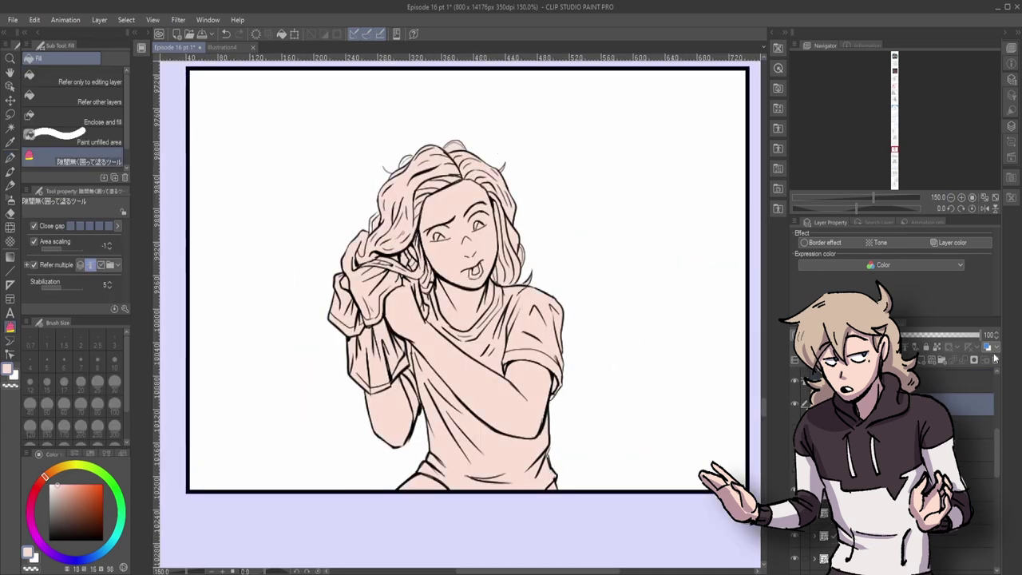
Paint pink blush across the cheeks and nose and on both elbows with the G-pen, and soften it with the Blur tool.
{"action": "left_click", "coordinate": [12, 156]}
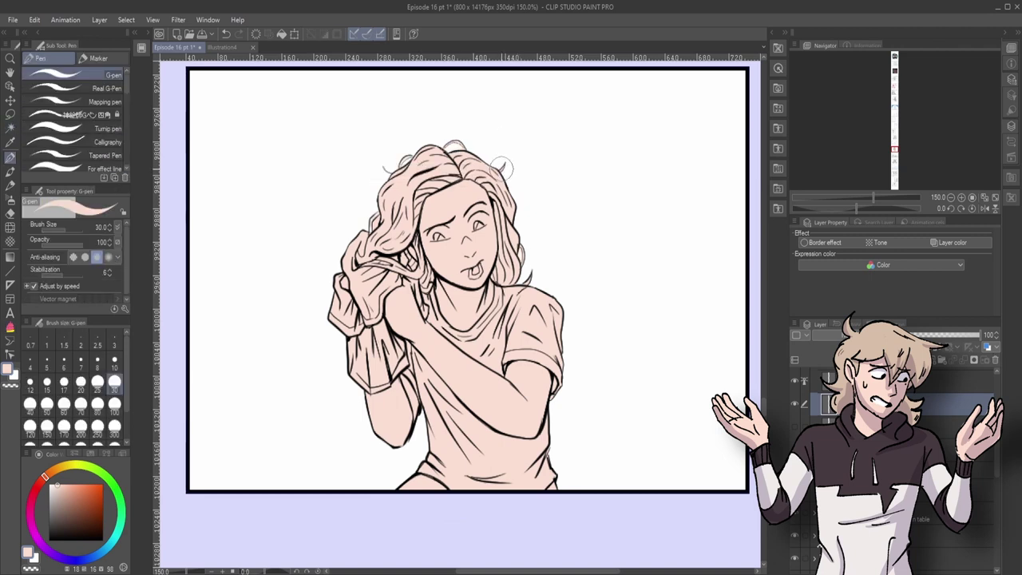
{"action": "key", "text": "ctrl+plus"}
{"action": "left_click", "coordinate": [10, 128]}
{"action": "key", "text": "ctrl+minus"}
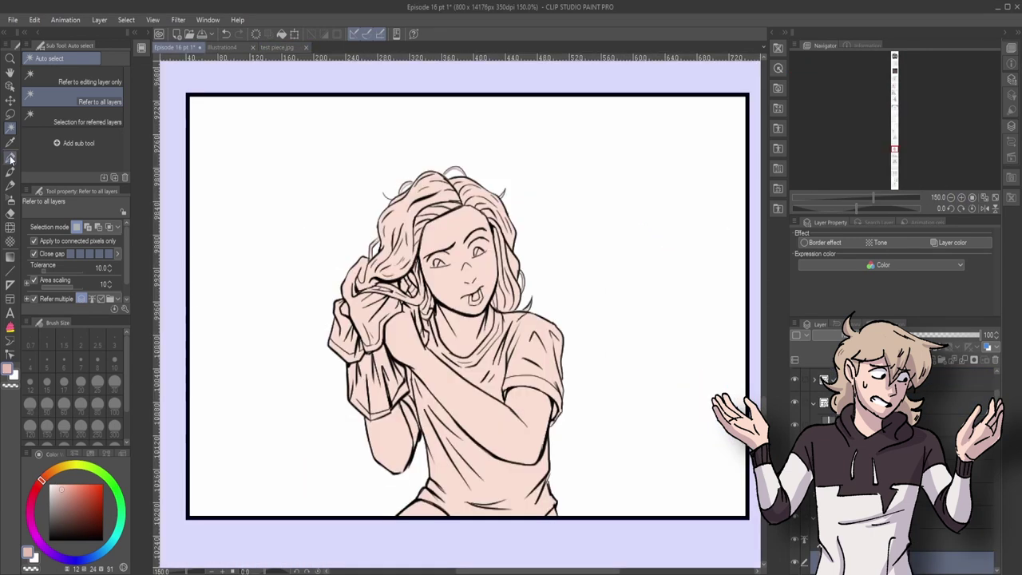
{"action": "key", "text": "p"}
{"action": "key", "text": "ctrl+plus"}
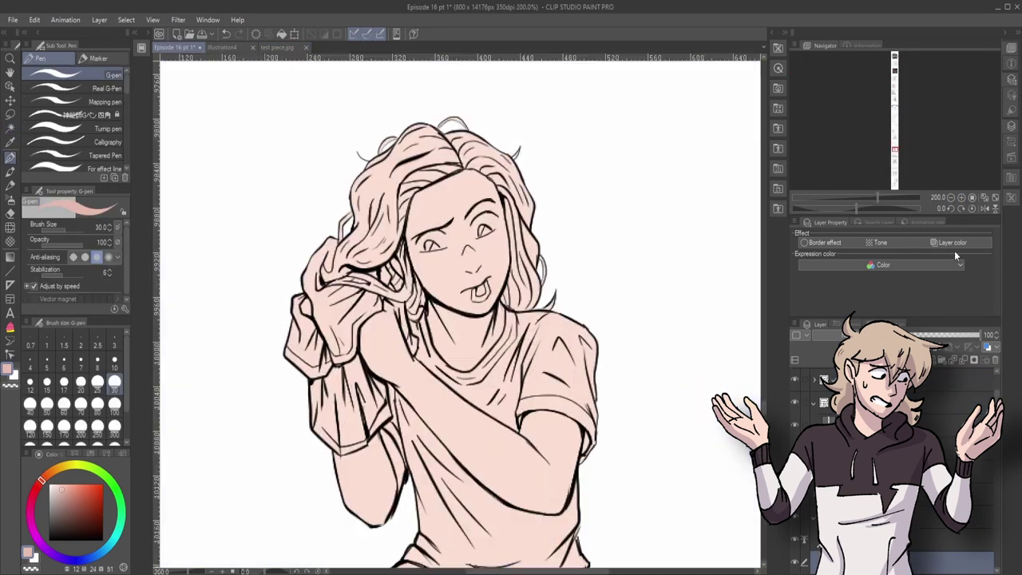
{"action": "mouse_move", "coordinate": [471, 240]}
{"action": "left_mouse_down"}
{"action": "mouse_move", "coordinate": [473, 268]}
{"action": "mouse_move", "coordinate": [430, 257]}
{"action": "mouse_move", "coordinate": [496, 242]}
{"action": "left_mouse_up"}
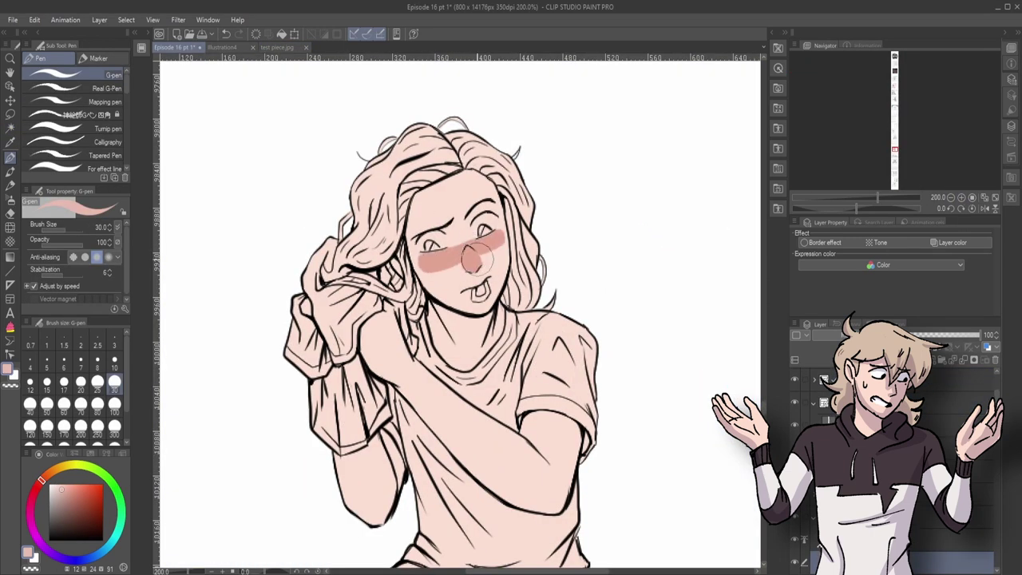
{"action": "left_click_drag", "start_coordinate": [543, 504], "coordinate": [559, 499]}
{"action": "left_click_drag", "start_coordinate": [375, 504], "coordinate": [388, 512]}
{"action": "key", "text": "j"}
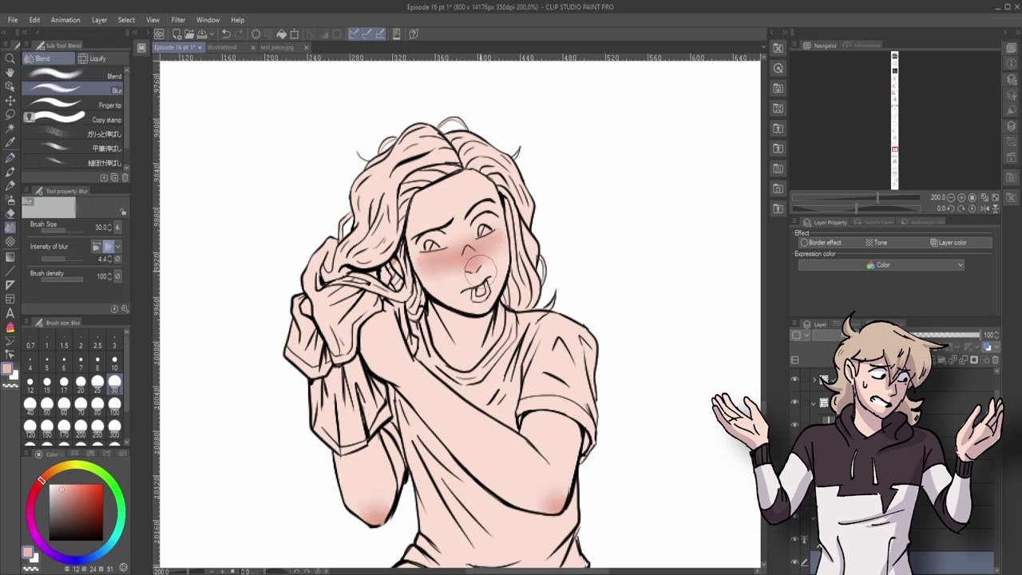
Select all of the hair with Auto select and the Lasso, and fill it with the dark brown "hair" gradient.
{"action": "key", "text": "w"}
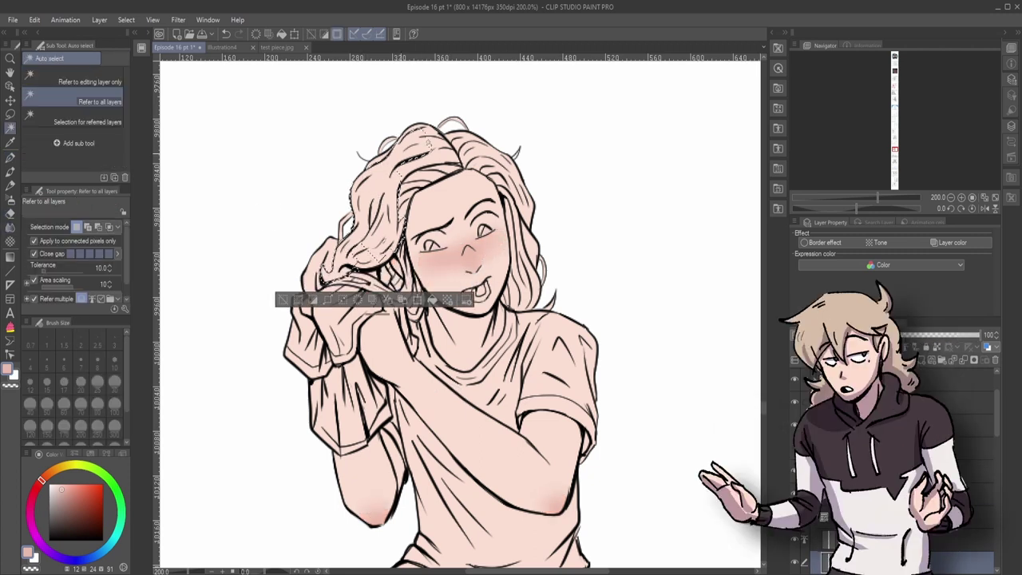
{"action": "key", "text": "m"}
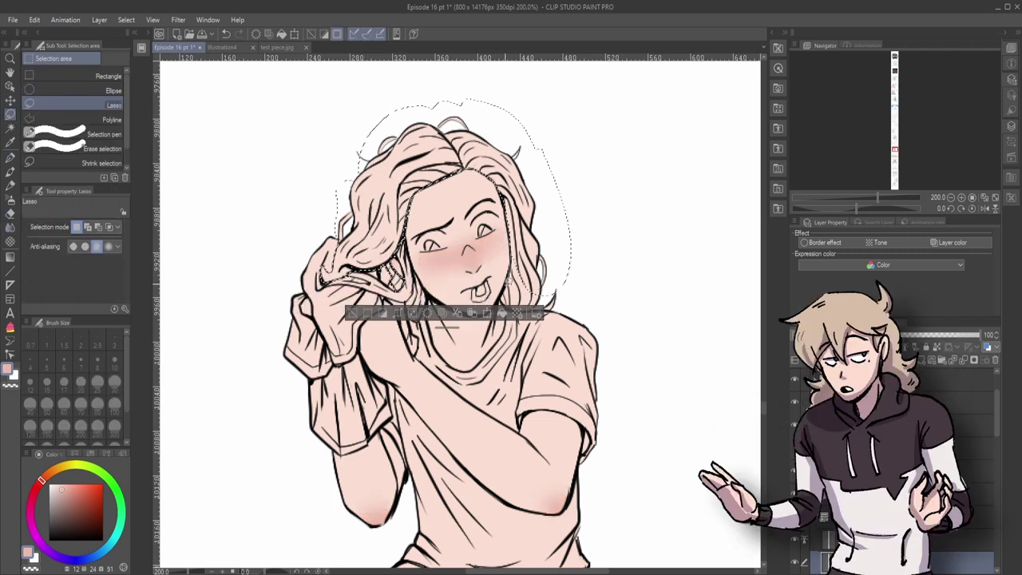
{"action": "left_click_drag", "start_coordinate": [515, 279], "coordinate": [532, 313]}
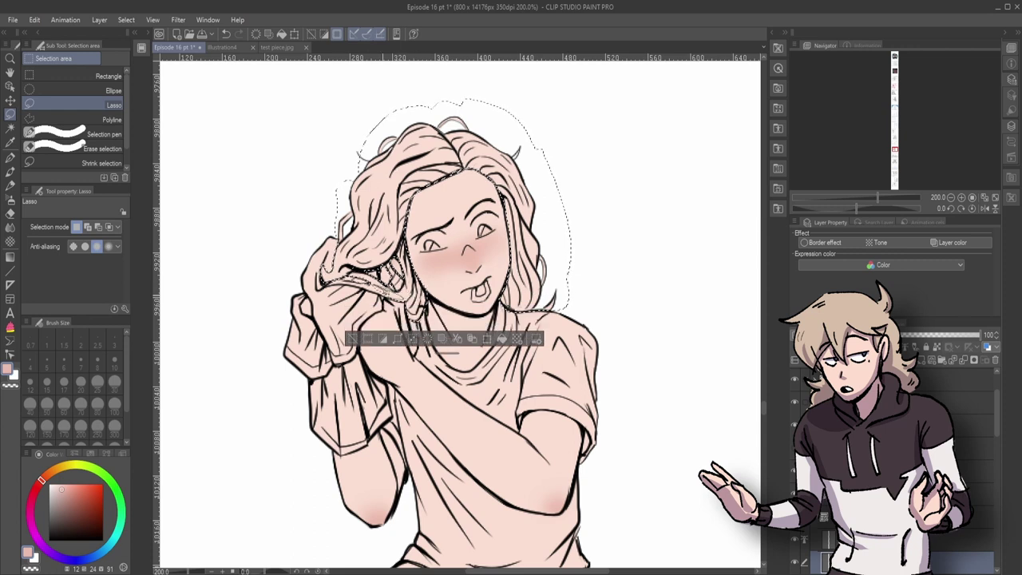
{"action": "scroll", "coordinate": [894, 447], "scroll_direction": "down", "scroll_amount": 3}
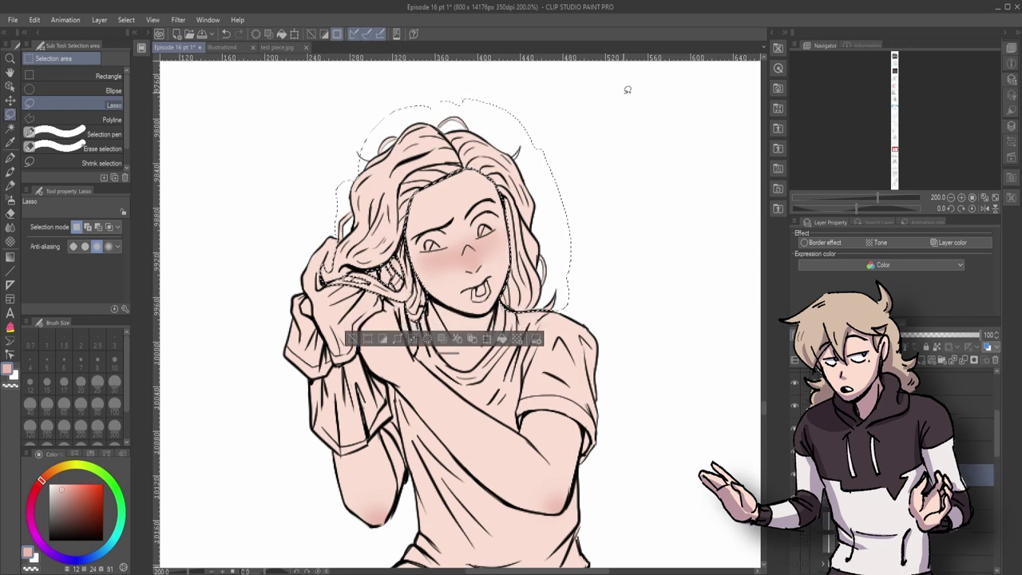
{"action": "key", "text": "g"}
{"action": "left_click", "coordinate": [106, 124]}
{"action": "left_click_drag", "start_coordinate": [447, 119], "coordinate": [447, 304]}
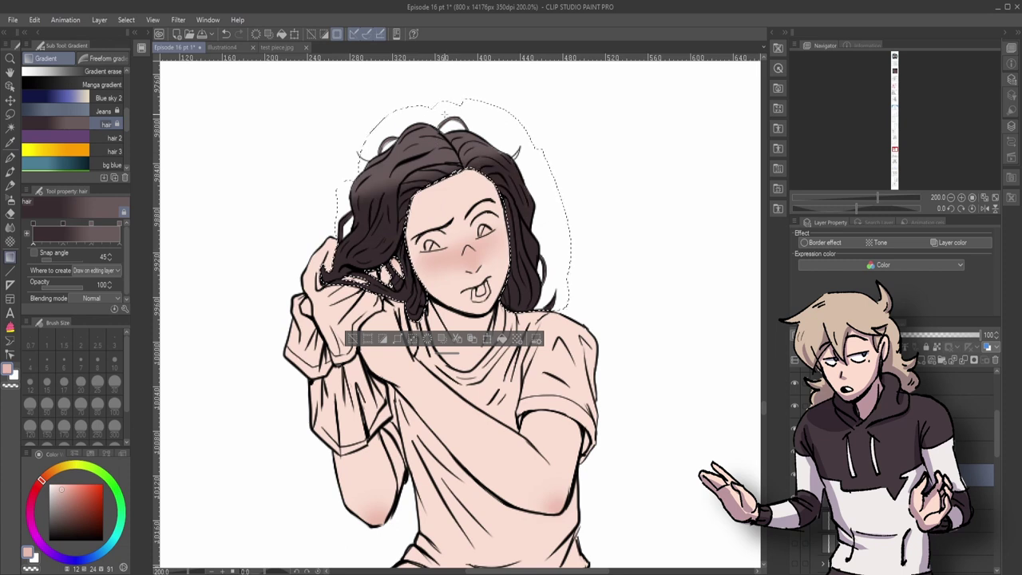
Darken the selected hair with the Foreground to transparent gradient, set its layer opacity to 66%, and clear the selection.
{"action": "scroll", "coordinate": [72, 119], "scroll_direction": "up", "scroll_amount": 3}
{"action": "left_click", "coordinate": [88, 75]}
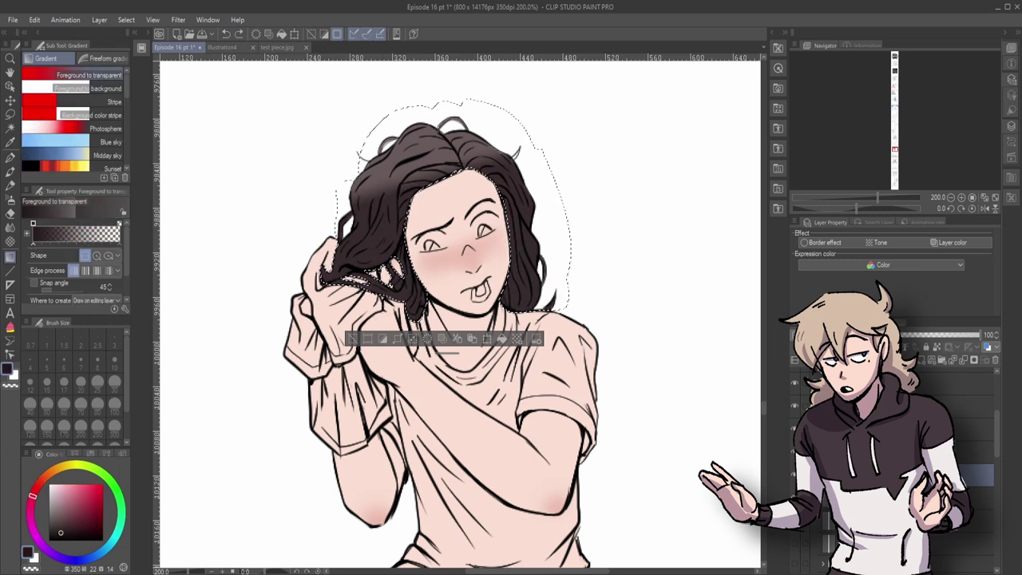
{"action": "left_click_drag", "start_coordinate": [980, 335], "coordinate": [954, 335]}
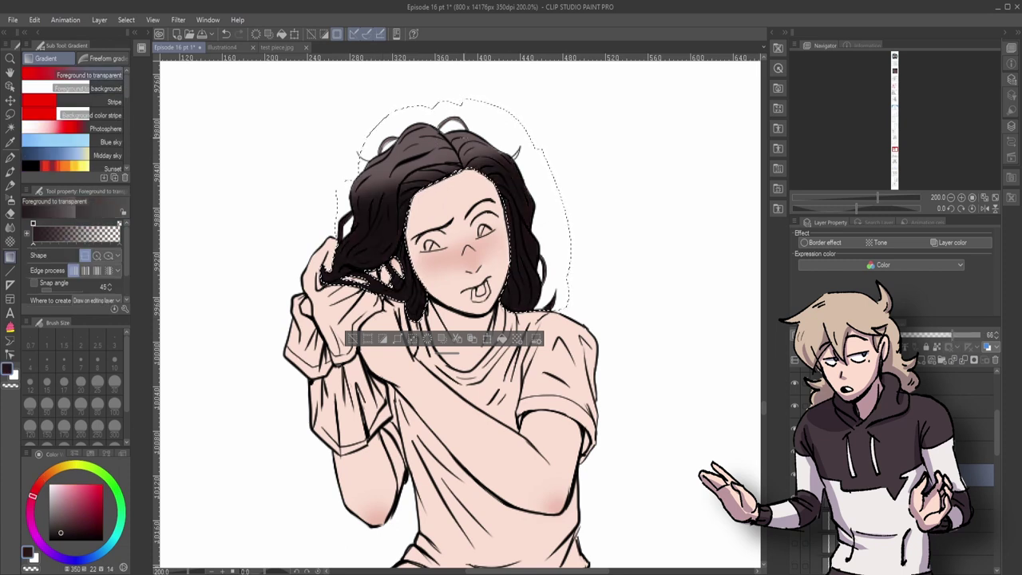
{"action": "left_click", "coordinate": [978, 496]}
{"action": "key", "text": "ctrl+d"}
Touch up the loose hair strands with the G-pen in colours sampled from the hair, and raise the adjacent layer's opacity.
{"action": "key", "text": "p"}
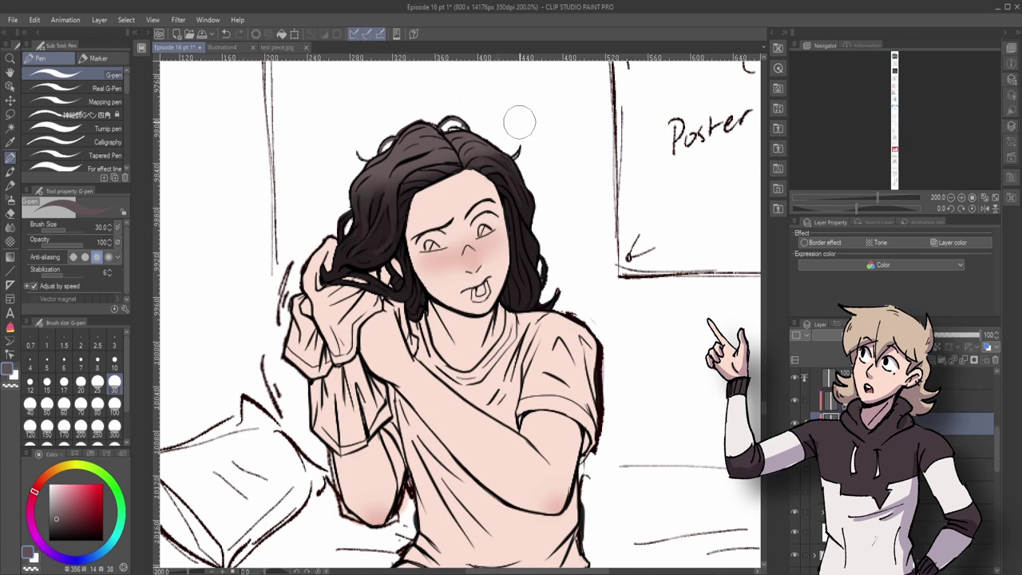
{"action": "left_click", "coordinate": [407, 292], "text": "alt"}
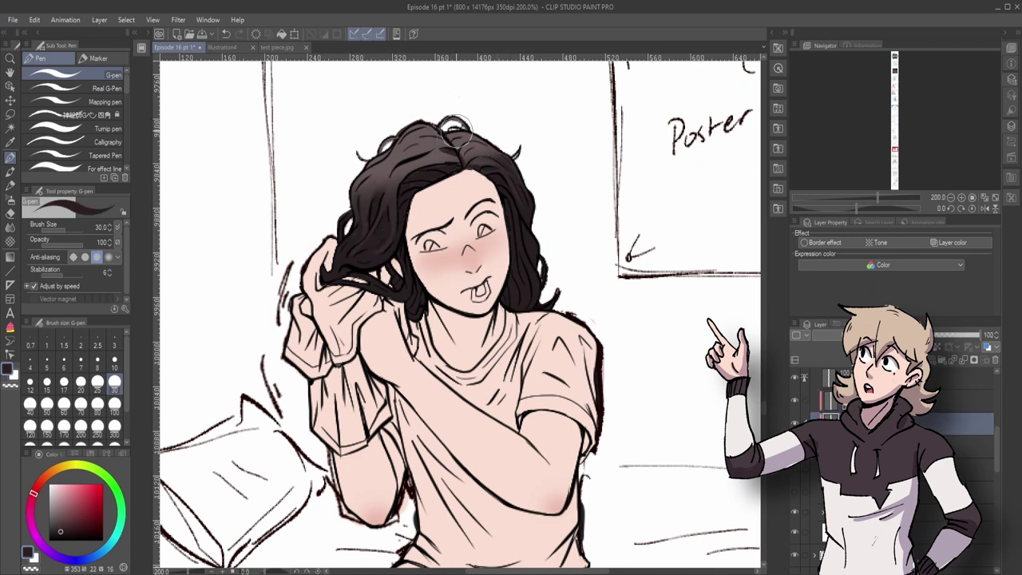
{"action": "left_click", "coordinate": [353, 242], "text": "alt"}
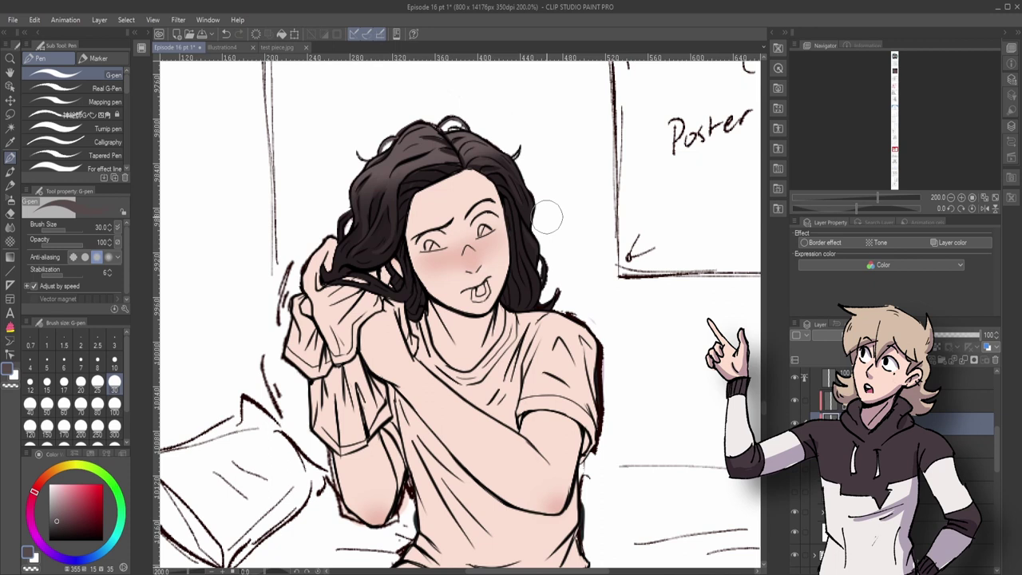
{"action": "left_click", "coordinate": [942, 399]}
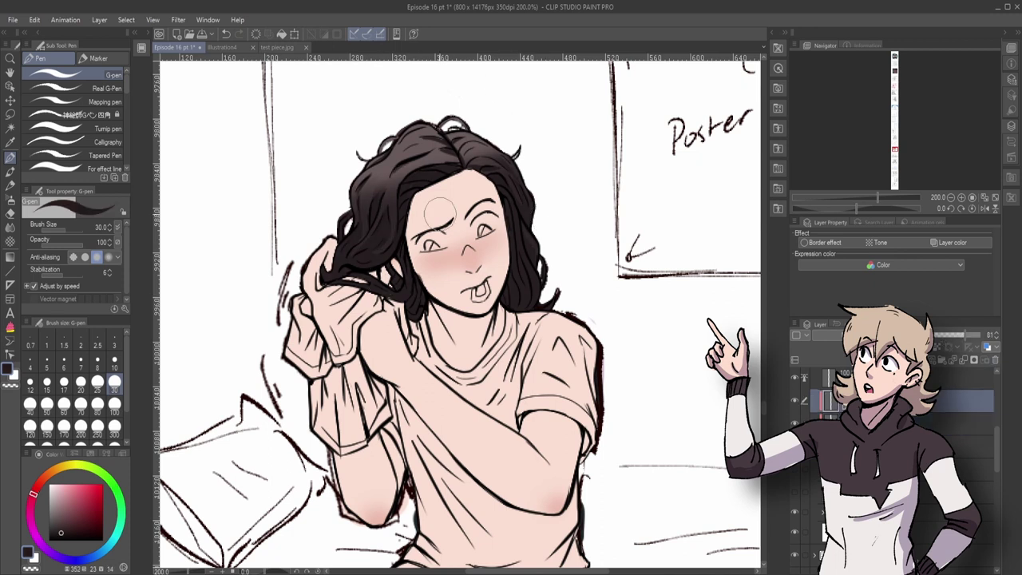
{"action": "left_click_drag", "start_coordinate": [964, 341], "coordinate": [978, 341]}
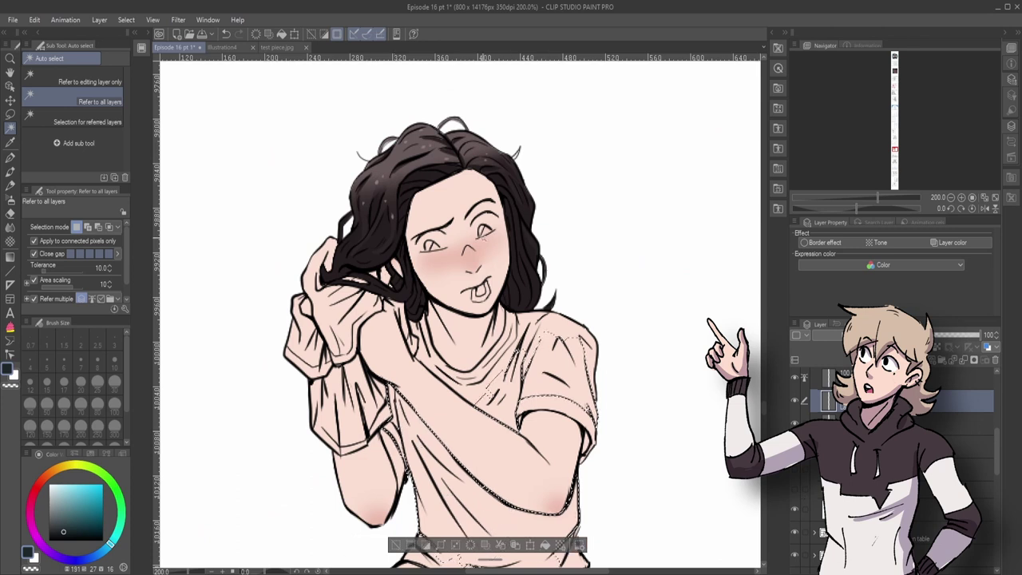
Complete the T-shirt selection with the Lasso and fill it with dark teal.
{"action": "key", "text": "m"}
{"action": "scroll", "coordinate": [457, 314], "scroll_direction": "down", "scroll_amount": 2}
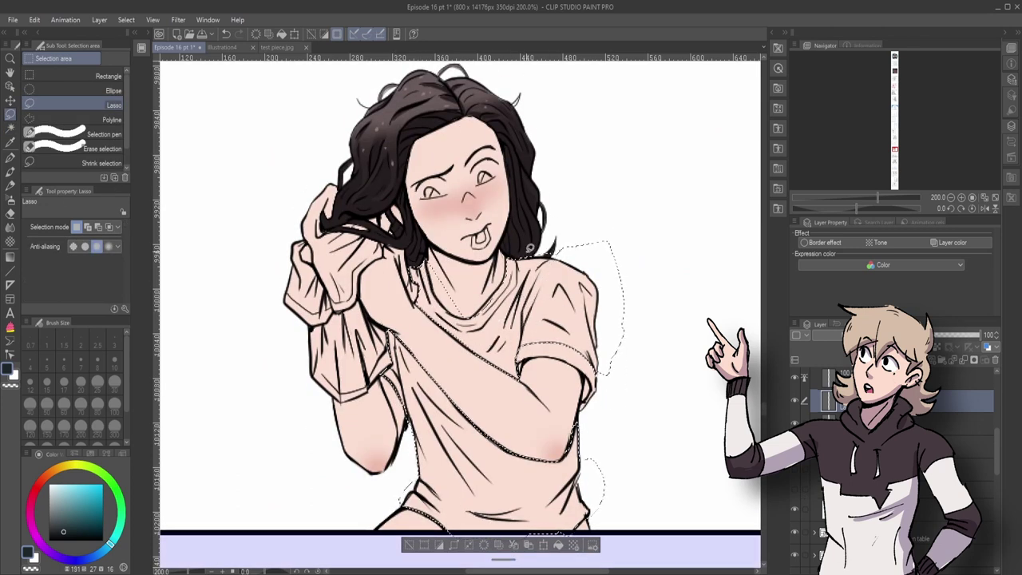
{"action": "left_click_drag", "start_coordinate": [479, 348], "coordinate": [653, 348]}
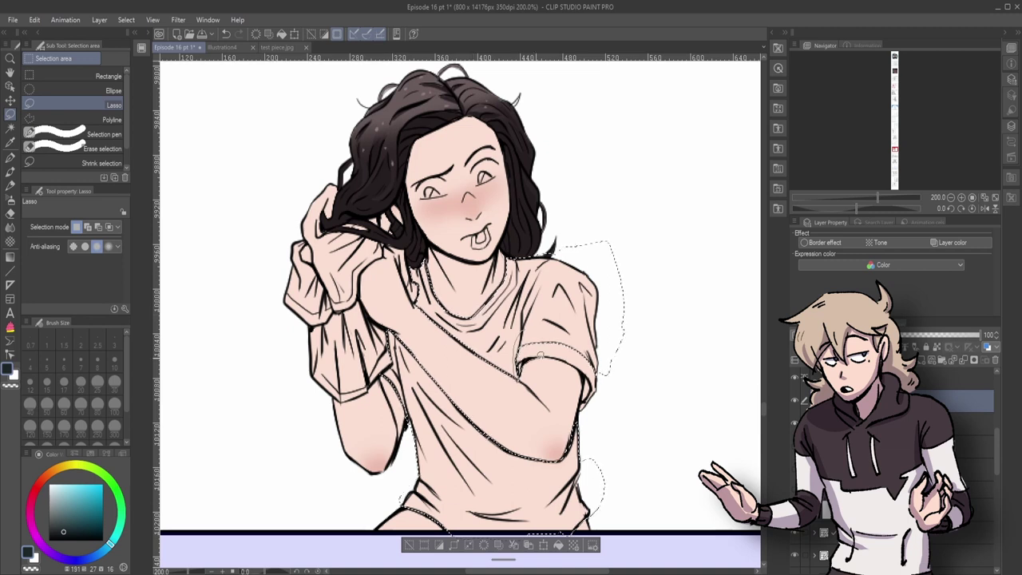
{"action": "left_click", "coordinate": [795, 421]}
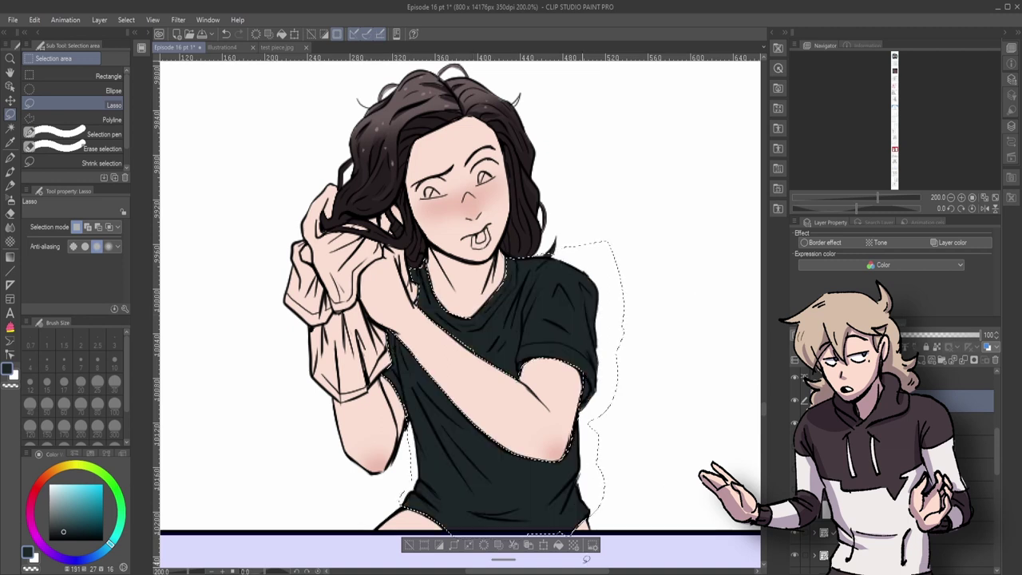
{"action": "left_click", "coordinate": [794, 400]}
{"action": "left_click", "coordinate": [795, 376]}
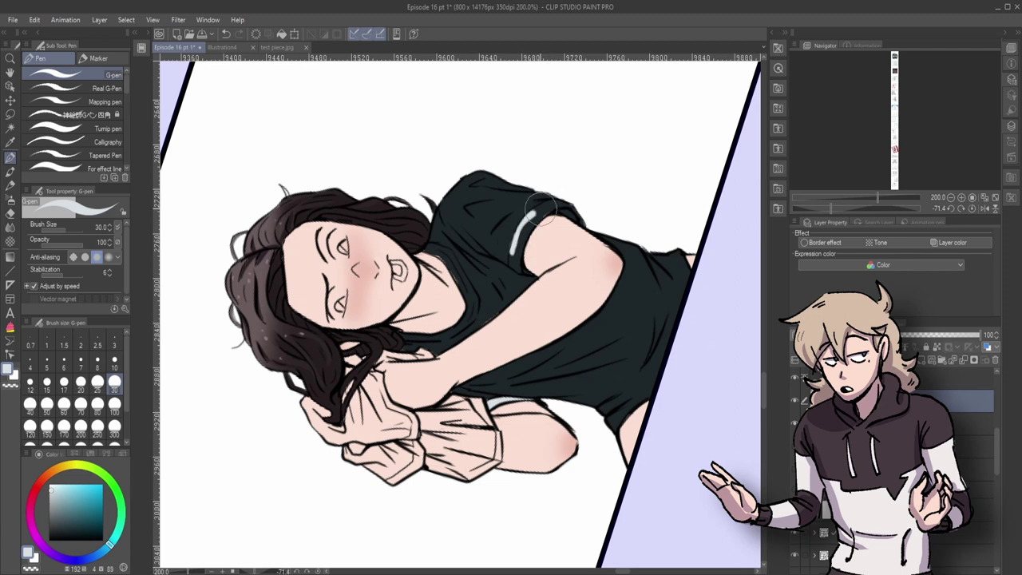
Paint the T-shirt's sleeve cuffs and neckline trim pale grey-blue with the G-pen.
{"action": "mouse_move", "coordinate": [541, 209]}
{"action": "left_mouse_down"}
{"action": "mouse_move", "coordinate": [579, 214]}
{"action": "mouse_move", "coordinate": [519, 258]}
{"action": "left_mouse_up"}
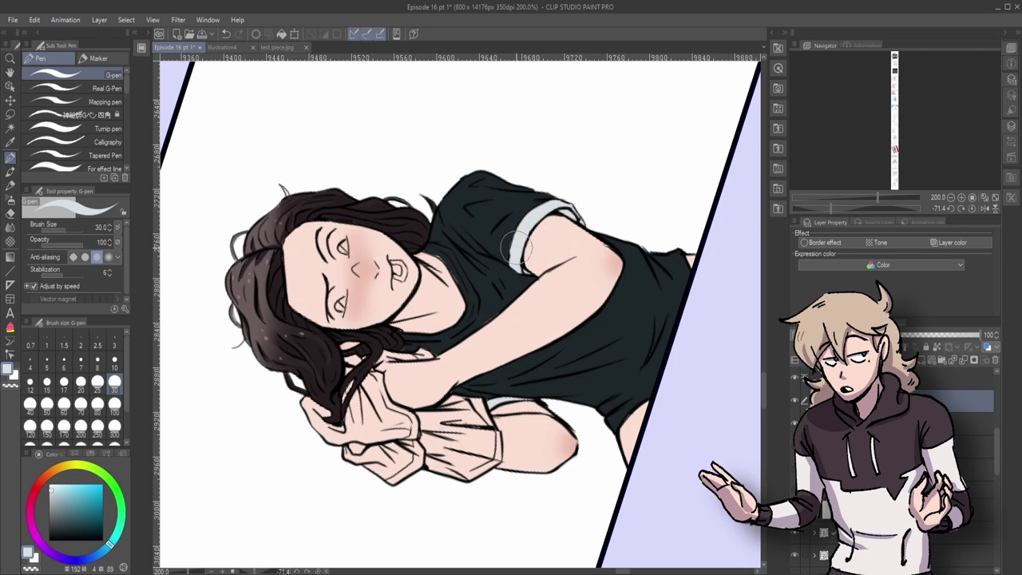
{"action": "key", "text": "ctrl+plus"}
{"action": "mouse_move", "coordinate": [391, 217]}
{"action": "left_mouse_down"}
{"action": "mouse_move", "coordinate": [447, 329]}
{"action": "mouse_move", "coordinate": [587, 208]}
{"action": "mouse_move", "coordinate": [448, 367]}
{"action": "left_mouse_up"}
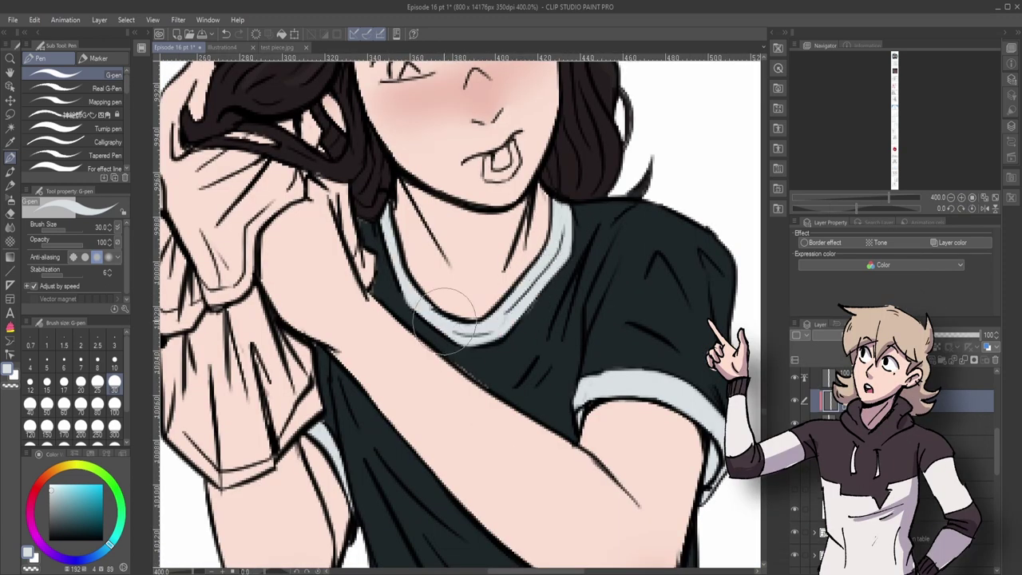
{"action": "left_click_drag", "start_coordinate": [359, 184], "coordinate": [428, 240]}
Paint the eyes white with purple irises and fill the mouth with dark purple using the G-pen.
{"action": "key", "text": "x"}
{"action": "key", "text": "ctrl+minus"}
{"action": "left_click", "coordinate": [415, 104], "text": "alt"}
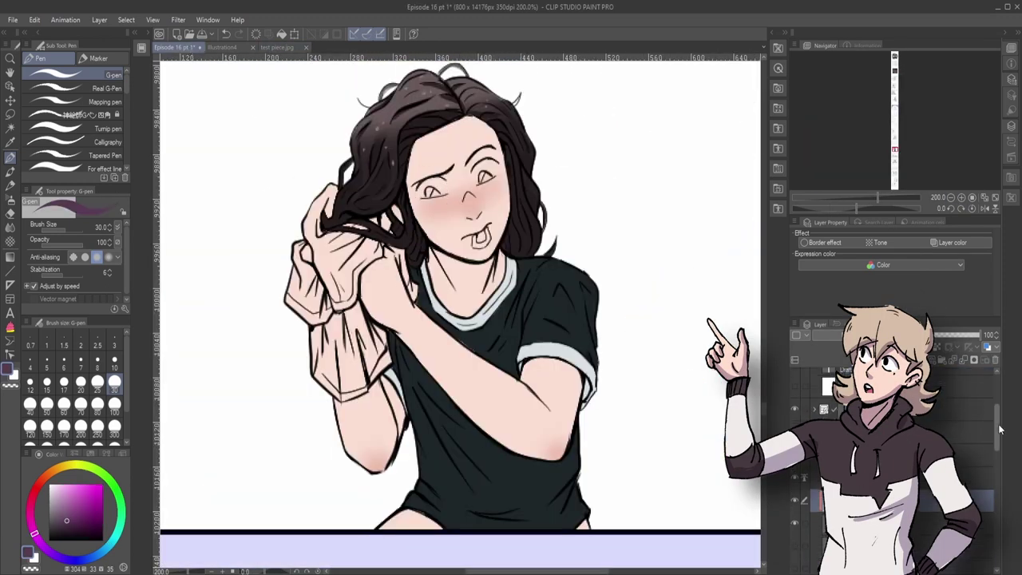
{"action": "mouse_move", "coordinate": [419, 190]}
{"action": "left_mouse_down"}
{"action": "mouse_move", "coordinate": [441, 197]}
{"action": "mouse_move", "coordinate": [498, 170]}
{"action": "left_mouse_up"}
{"action": "left_click_drag", "start_coordinate": [478, 237], "coordinate": [483, 240]}
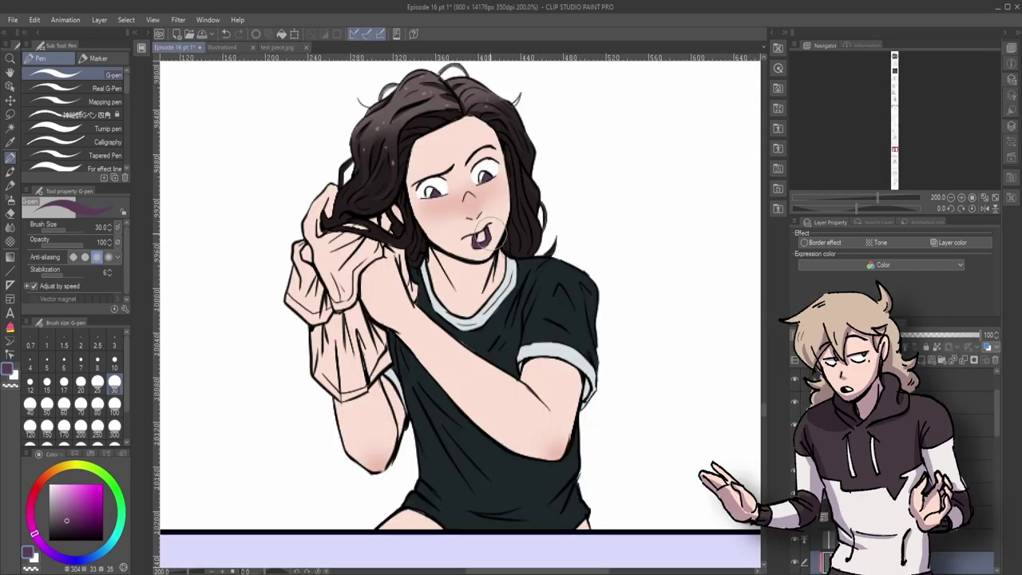
Complete the cloth selection with the Lasso, fill it with white sampled from the eye, and clear the selection.
{"action": "left_click", "coordinate": [479, 186], "text": "alt"}
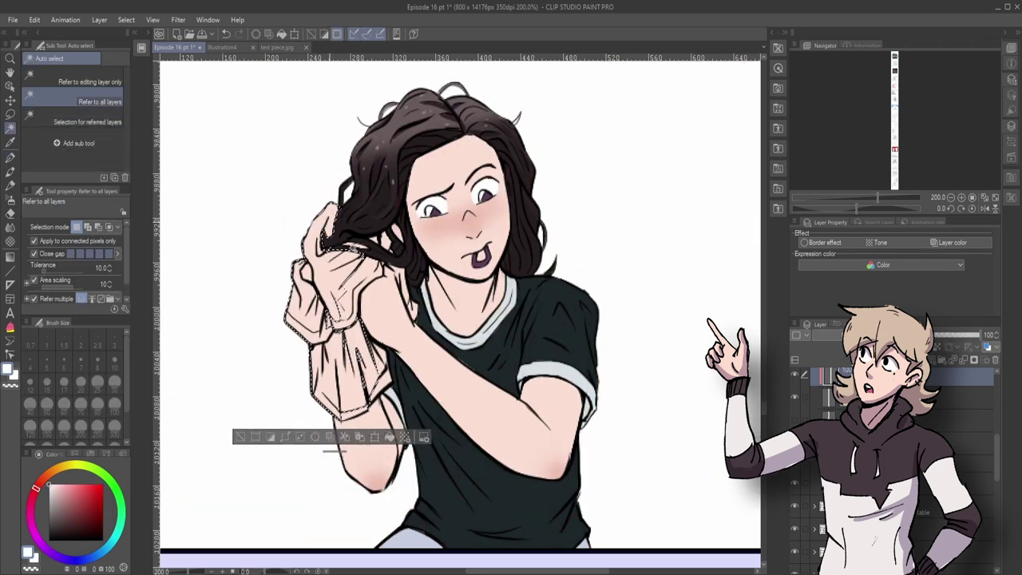
{"action": "key", "text": "m"}
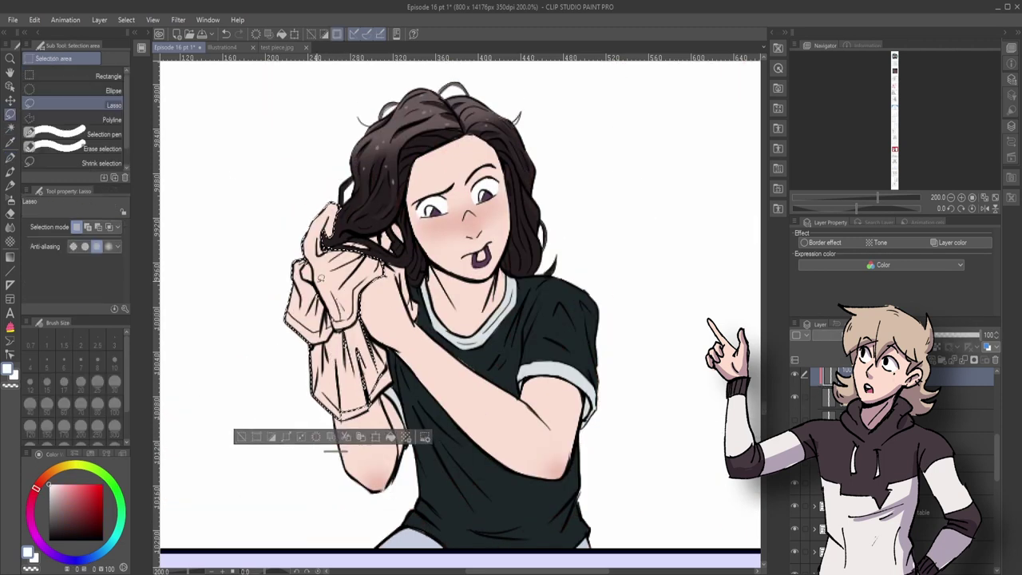
{"action": "left_click_drag", "start_coordinate": [363, 375], "coordinate": [389, 232]}
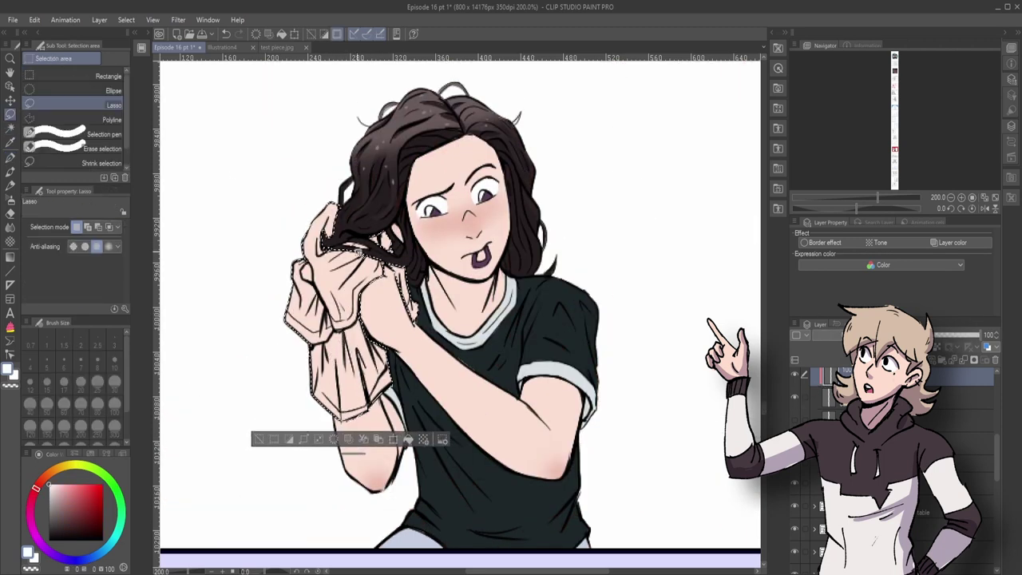
{"action": "key", "text": "g"}
{"action": "left_click", "coordinate": [359, 239]}
{"action": "key", "text": "ctrl+d"}
Touch up the hair strands over the cloth with the G-pen in sampled dark brown, and sample black from the line art.
{"action": "key", "text": "p"}
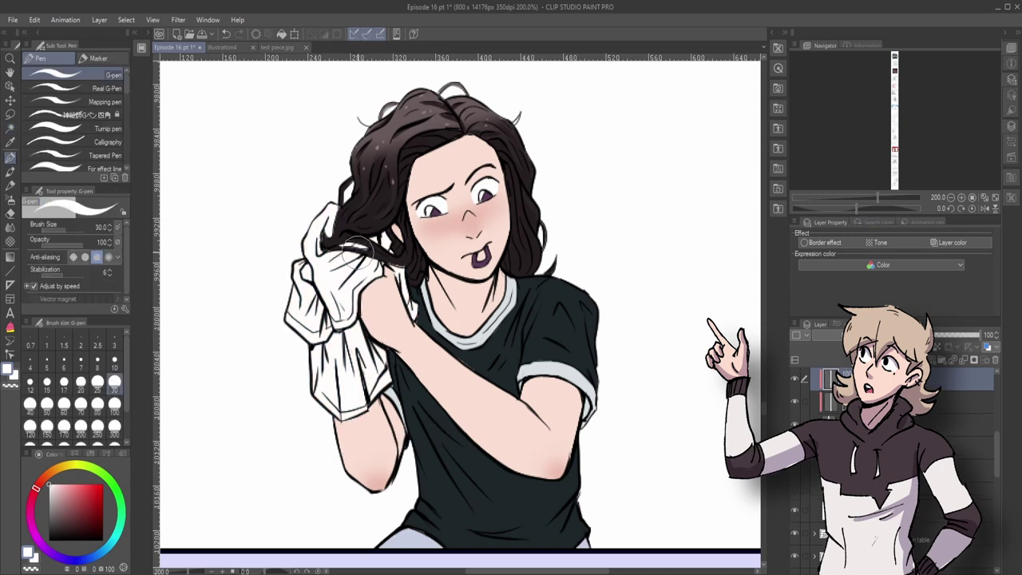
{"action": "key", "text": "x"}
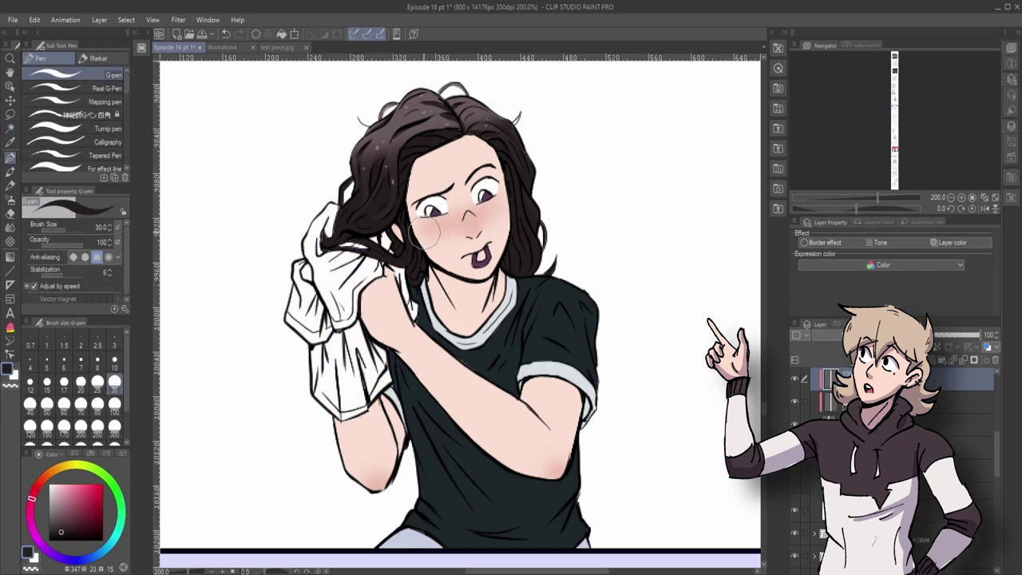
{"action": "left_click", "coordinate": [349, 237], "text": "alt"}
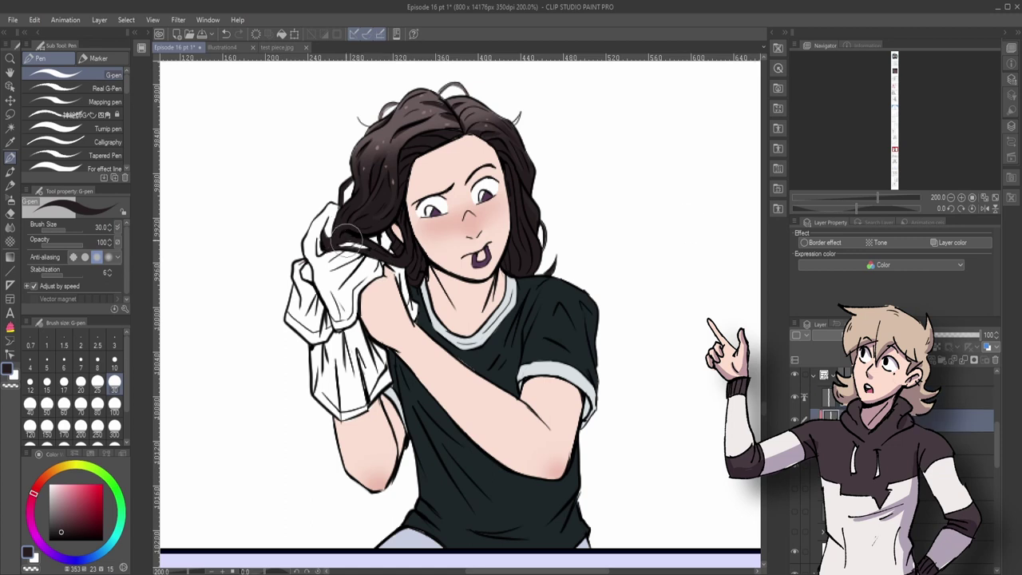
{"action": "left_click", "coordinate": [375, 401], "text": "alt"}
{"action": "left_click", "coordinate": [942, 397]}
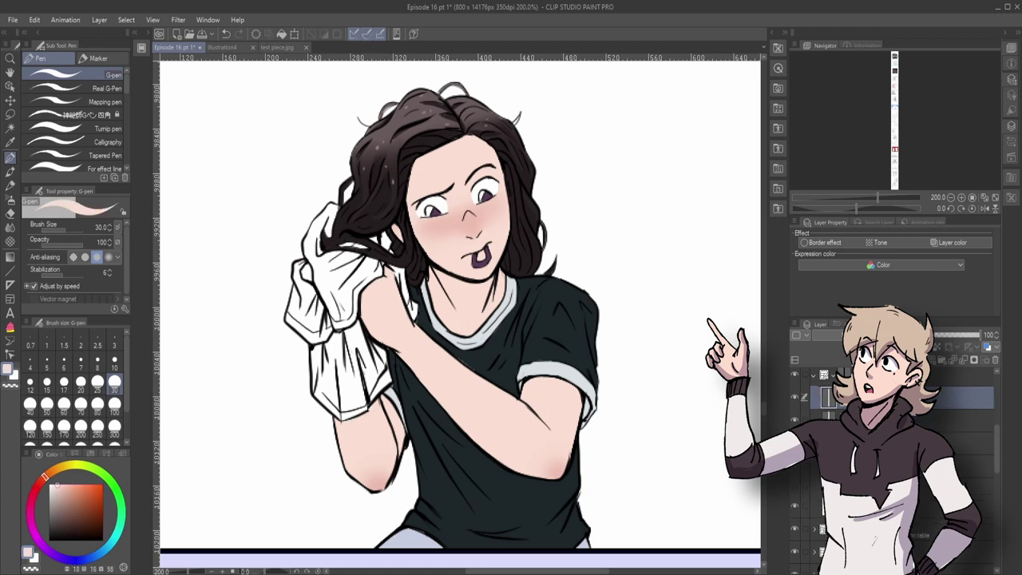
{"action": "left_click", "coordinate": [471, 181], "text": "alt"}
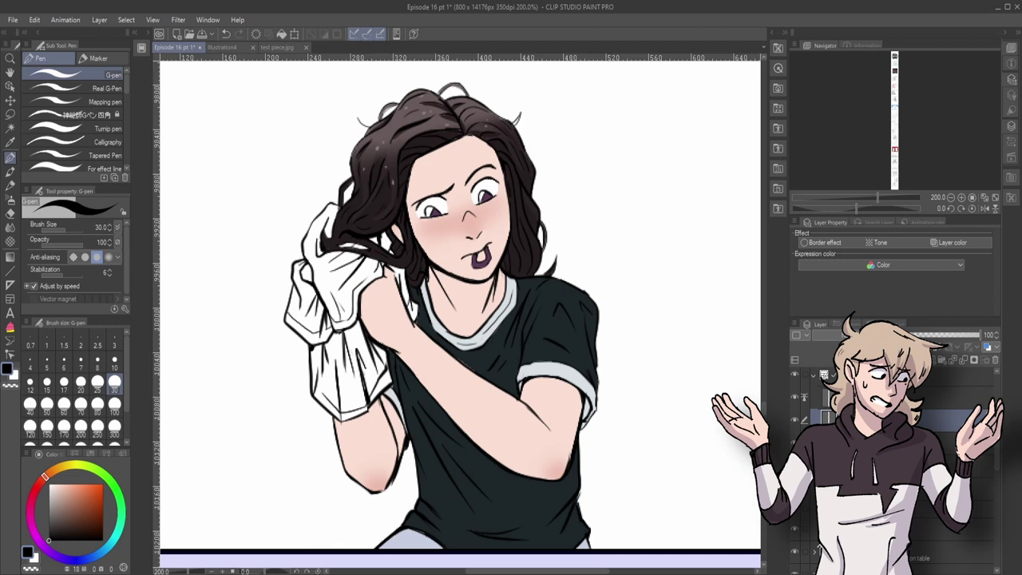
Tint the character's line art dark red with the Soft airbrush and set the tint layer's opacity to 46%.
{"action": "left_click", "coordinate": [942, 397]}
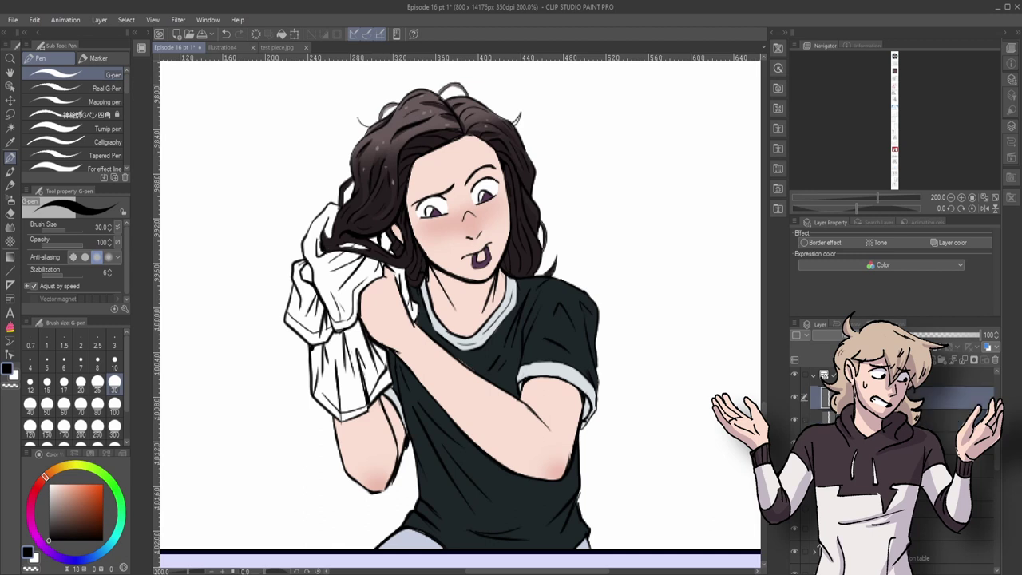
{"action": "left_click", "coordinate": [10, 199]}
{"action": "left_click", "coordinate": [72, 88]}
{"action": "left_click", "coordinate": [102, 519]}
{"action": "left_click_drag", "start_coordinate": [437, 315], "coordinate": [524, 192]}
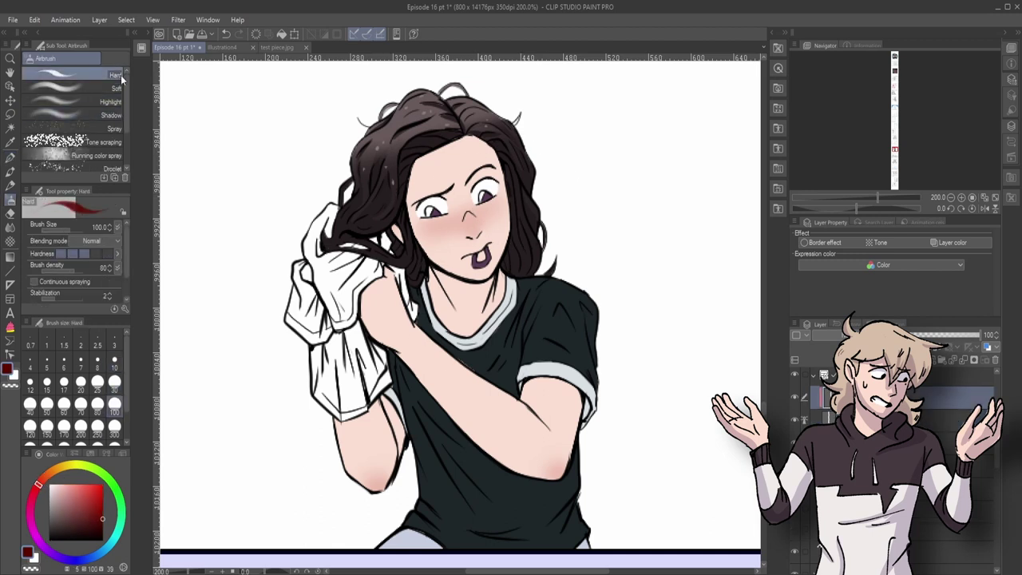
{"action": "left_click_drag", "start_coordinate": [399, 239], "coordinate": [487, 507]}
{"action": "left_click", "coordinate": [943, 335]}
{"action": "left_click", "coordinate": [102, 526]}
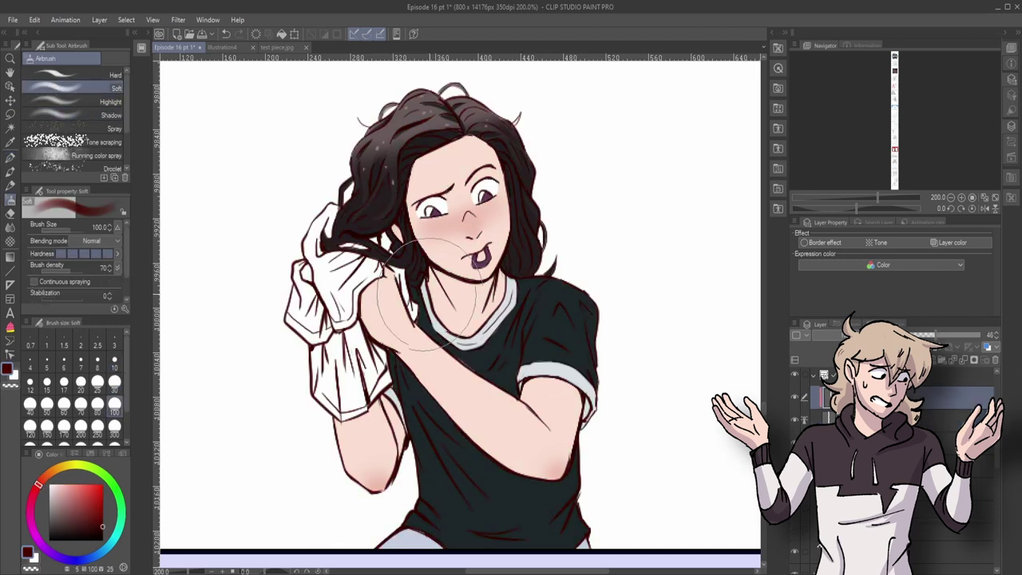
{"action": "left_click_drag", "start_coordinate": [415, 303], "coordinate": [343, 208]}
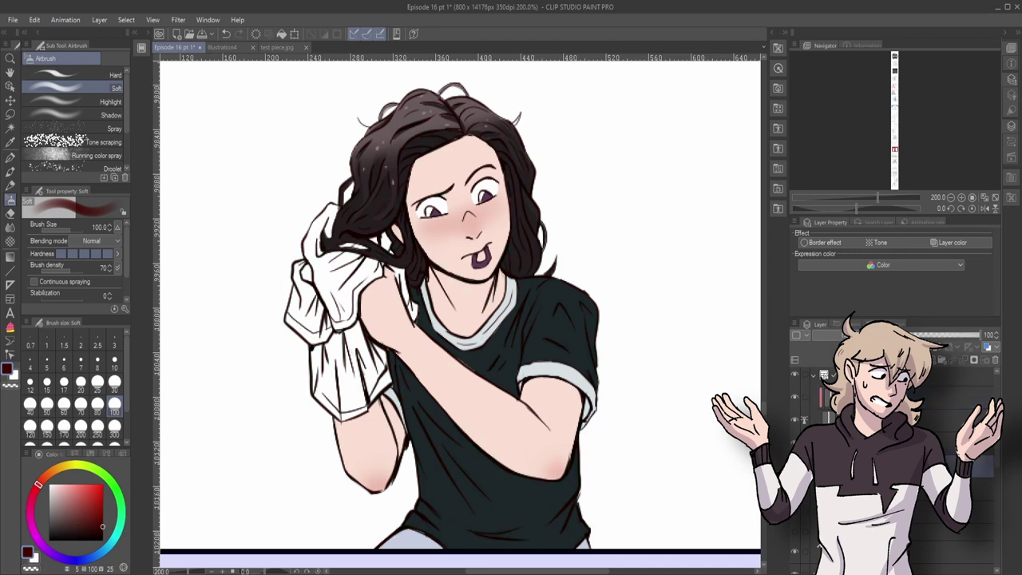
Paint purple shadows on the skin, T-shirt and cloth with the G-pen, with the shading layer at 35% opacity.
{"action": "left_click", "coordinate": [918, 336]}
{"action": "key", "text": "p"}
{"action": "left_click", "coordinate": [397, 388], "text": "alt"}
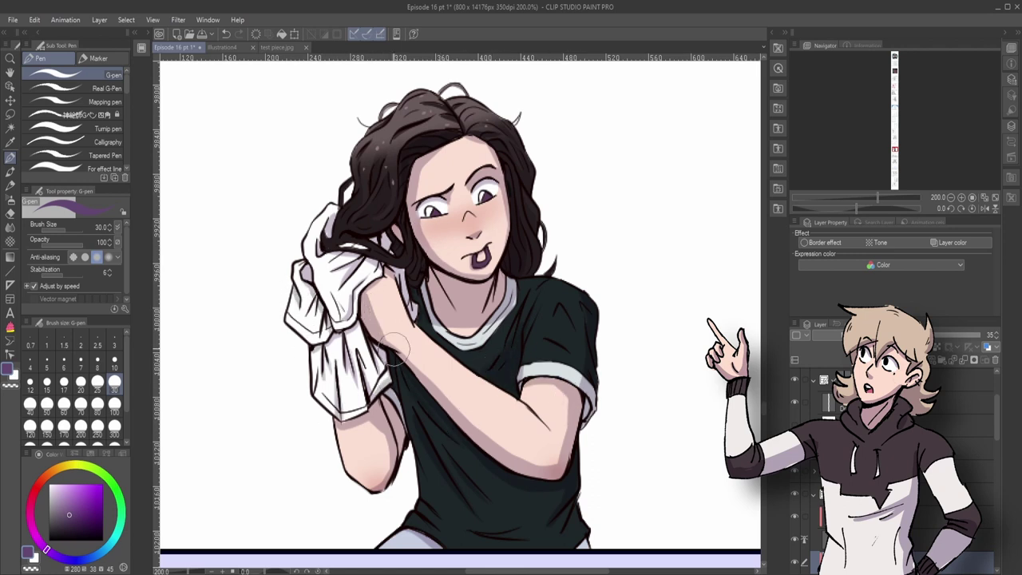
{"action": "left_click", "coordinate": [587, 403], "text": "ctrl+shift"}
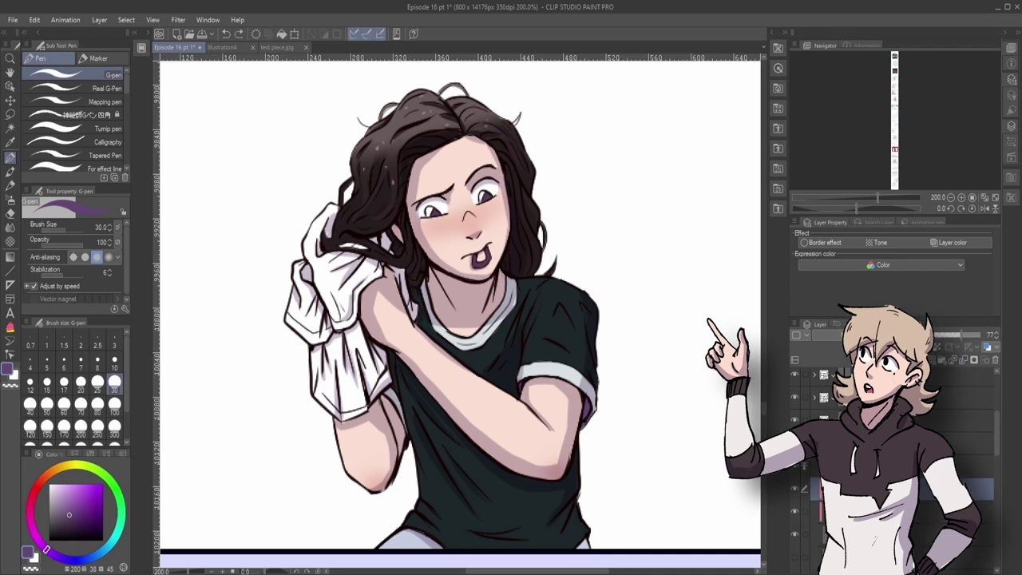
{"action": "left_click", "coordinate": [373, 185], "text": "ctrl+shift"}
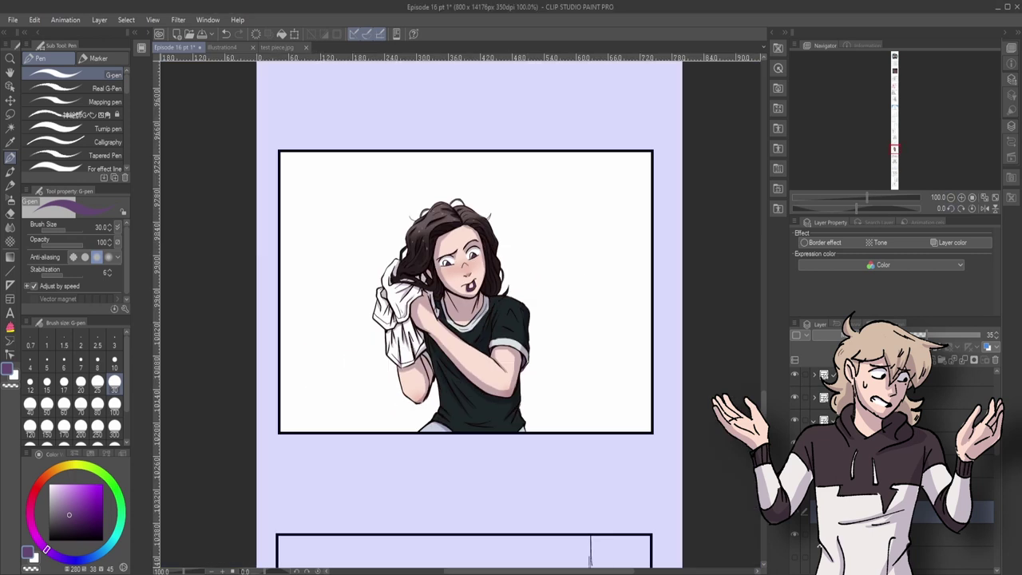
Draw loose strands across the forehead and water drops in the hair, and strengthen the T-shirt outline in black with the G-pen.
{"action": "left_click", "coordinate": [962, 197]}
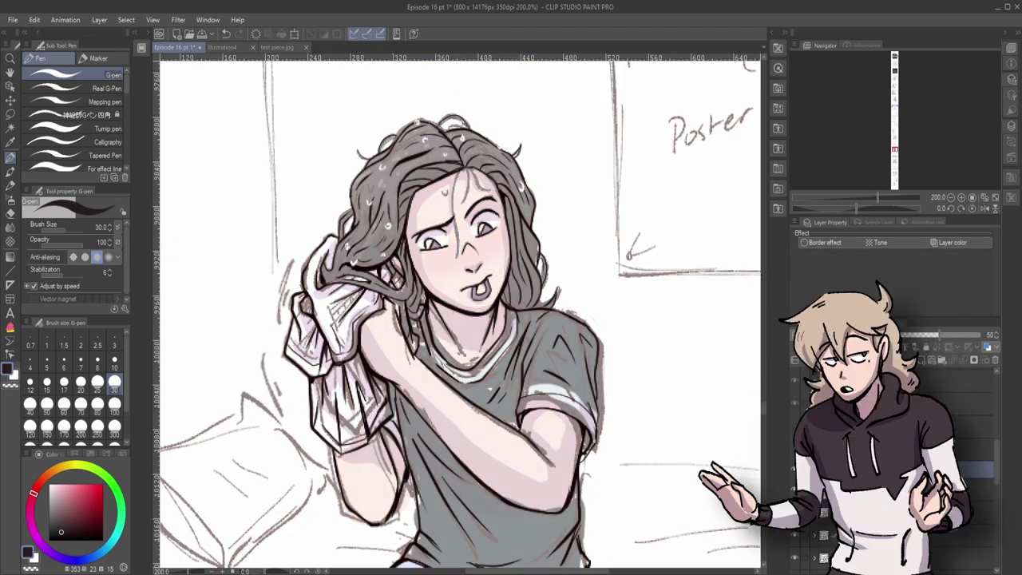
{"action": "left_click_drag", "start_coordinate": [979, 334], "coordinate": [939, 333]}
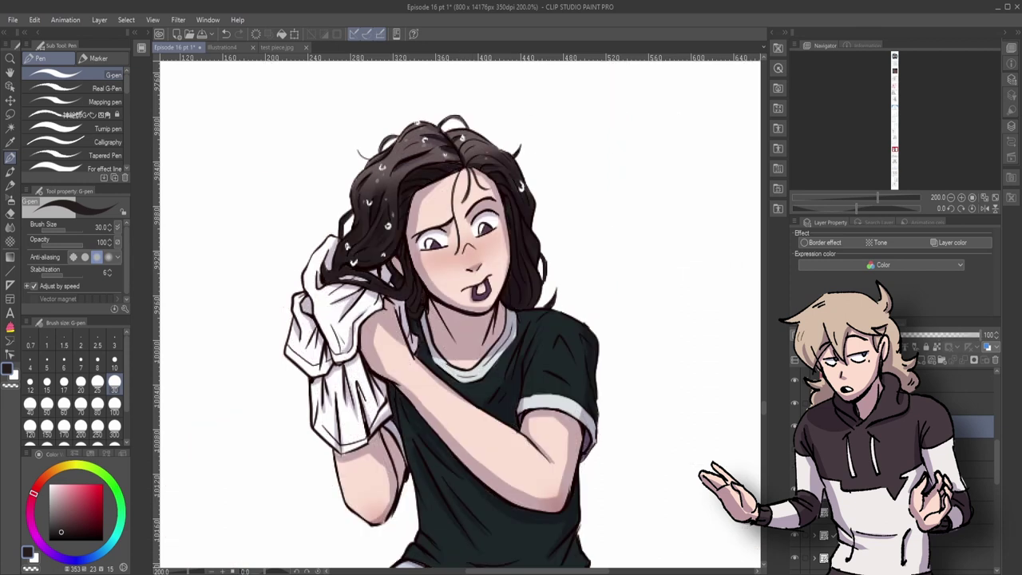
{"action": "left_click", "coordinate": [543, 290], "text": "alt"}
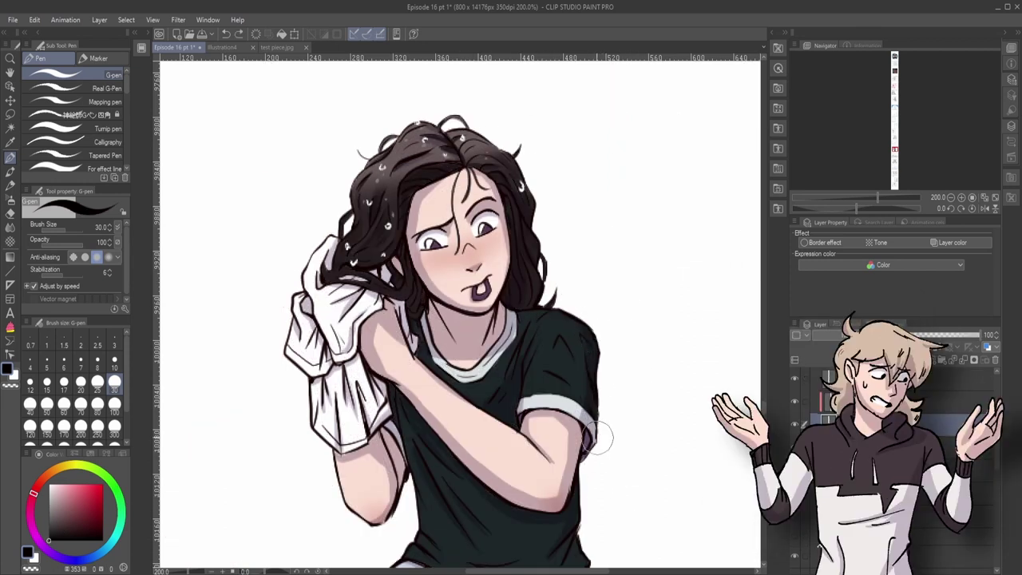
{"action": "left_click", "coordinate": [910, 401]}
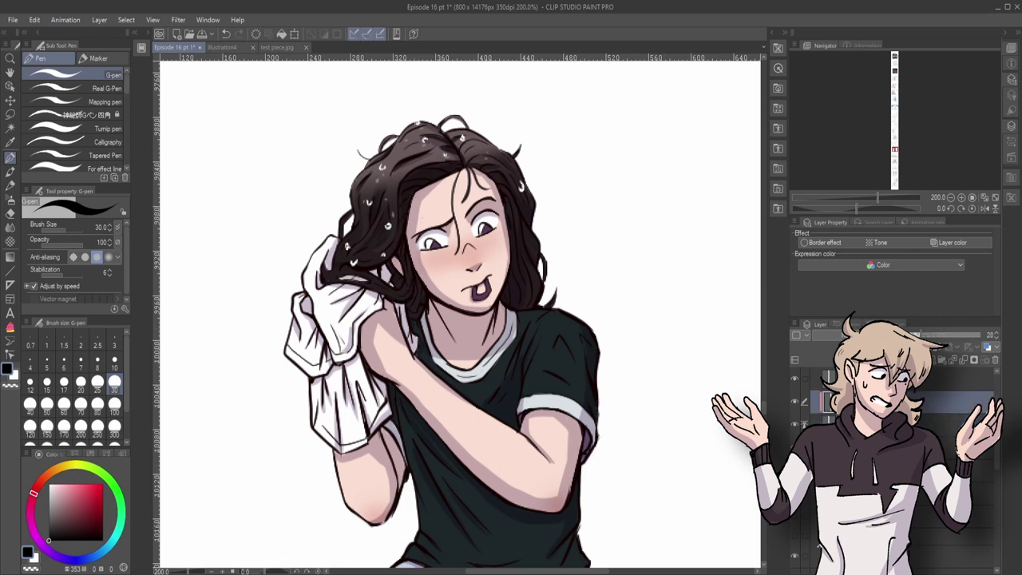
{"action": "left_click", "coordinate": [824, 403]}
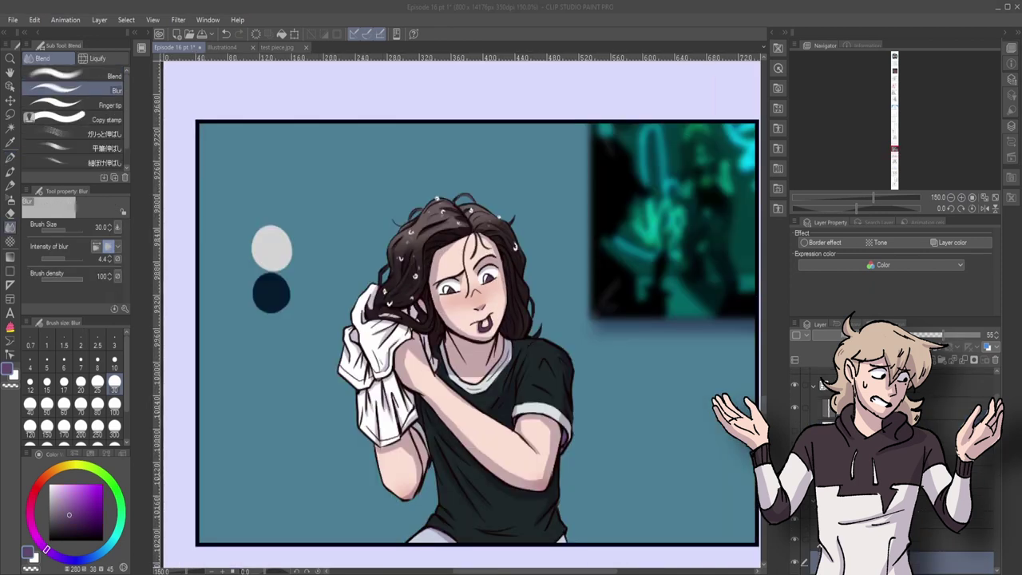
Draw a dark navy filled rectangle across the panel's base as the bed and transform it to slant its left corner.
{"action": "key", "text": "ctrl+minus"}
{"action": "key", "text": "ctrl+minus"}
{"action": "key", "text": "u"}
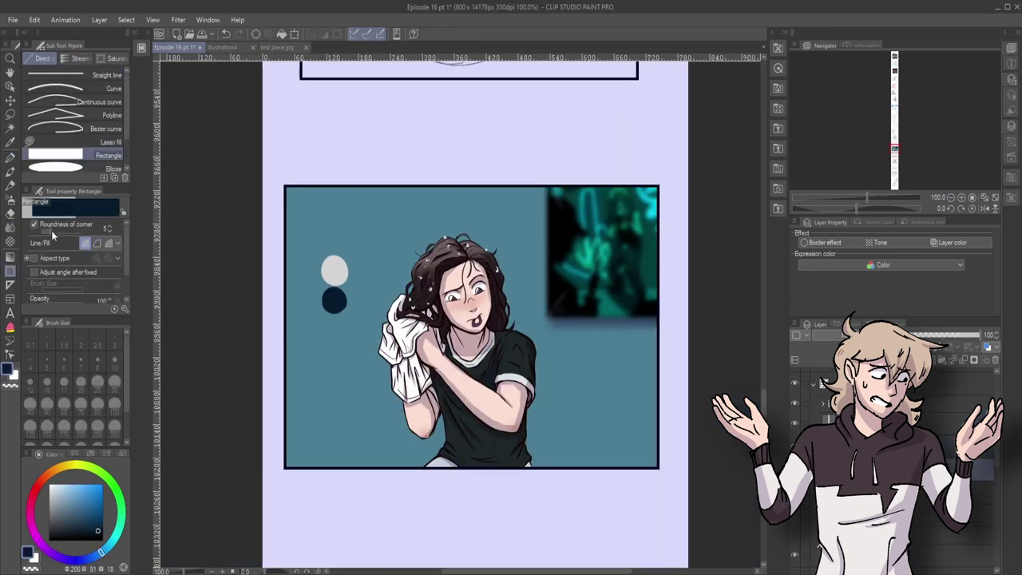
{"action": "left_click_drag", "start_coordinate": [283, 433], "coordinate": [681, 479]}
{"action": "key", "text": "ctrl+t"}
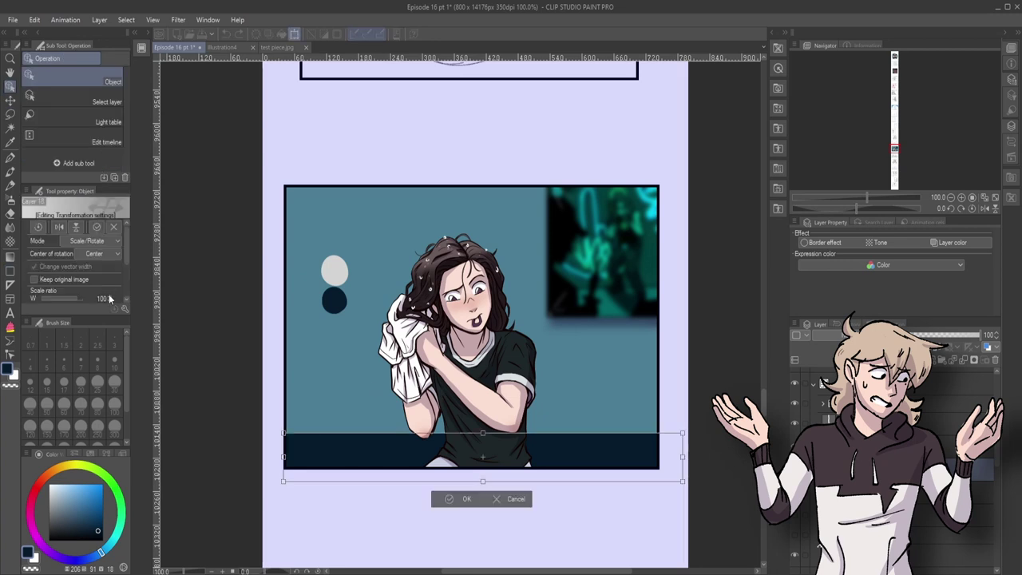
{"action": "left_click_drag", "start_coordinate": [284, 433], "coordinate": [734, 461]}
{"action": "key", "text": "Return"}
{"action": "key", "text": "p"}
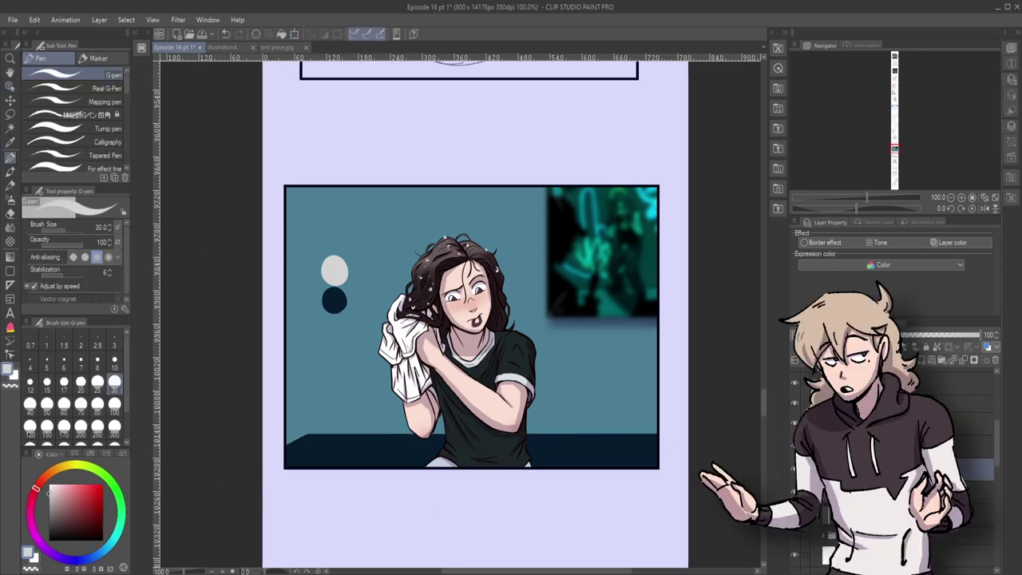
Round off the bed's left corner and draw a thin vertical line on the wall with a size 3 rectangle outline.
{"action": "left_click", "coordinate": [824, 242]}
{"action": "scroll", "coordinate": [566, 359], "scroll_direction": "up", "scroll_amount": 2}
{"action": "left_click_drag", "start_coordinate": [559, 319], "coordinate": [604, 523]}
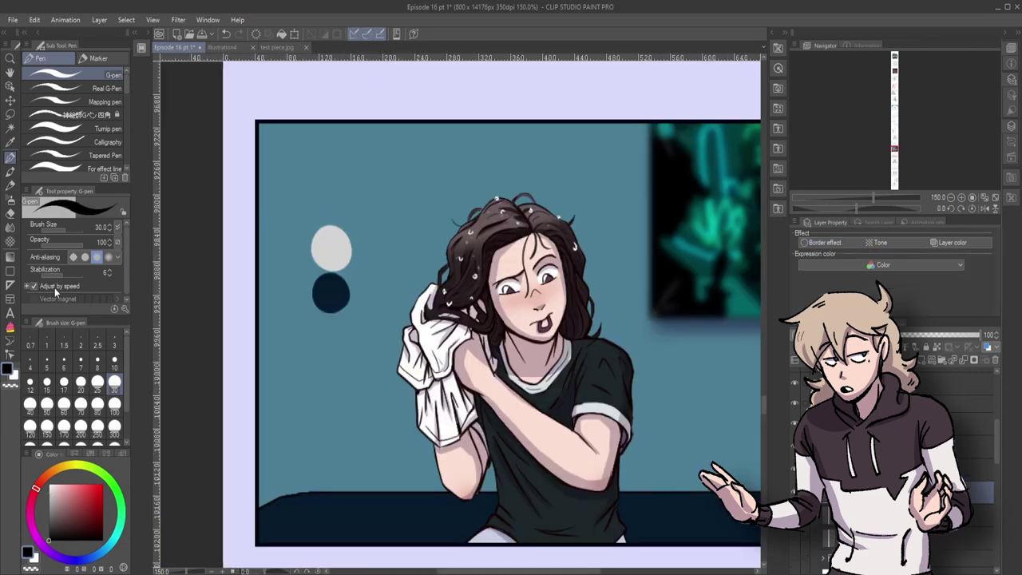
{"action": "key", "text": "u"}
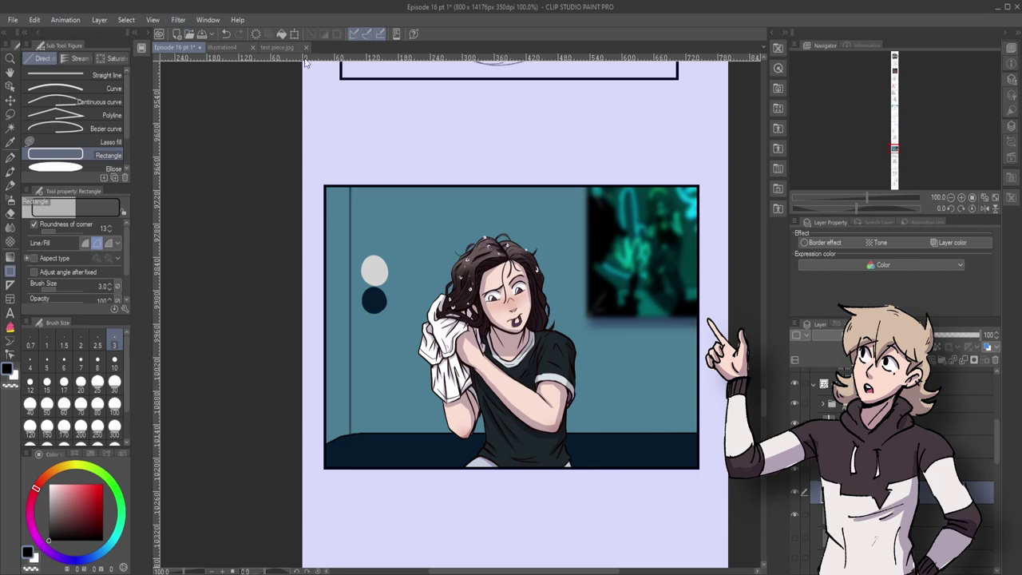
Paint a light grey pillow with crease lines in the panel's lower-left corner with the G-pen on a border-effect layer.
{"action": "key", "text": "p"}
{"action": "key", "text": "ctrl+plus"}
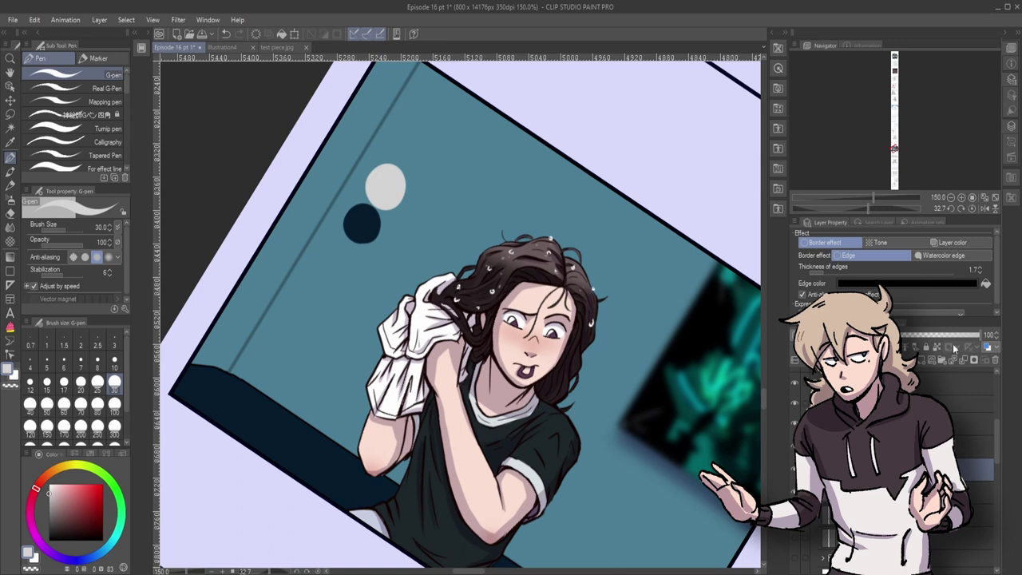
{"action": "key", "text": "ctrl+z"}
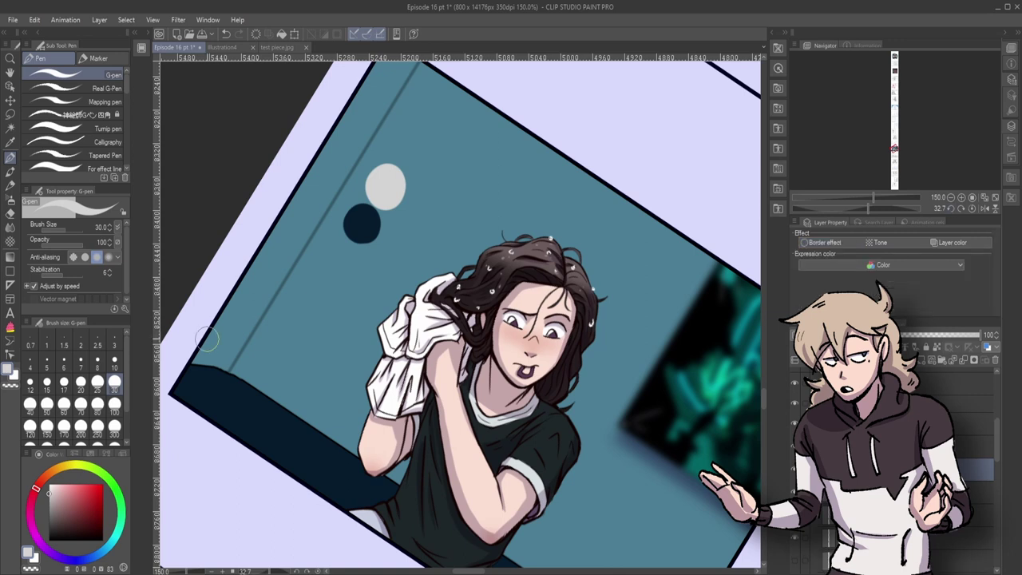
{"action": "key", "text": "ctrl+shift+r"}
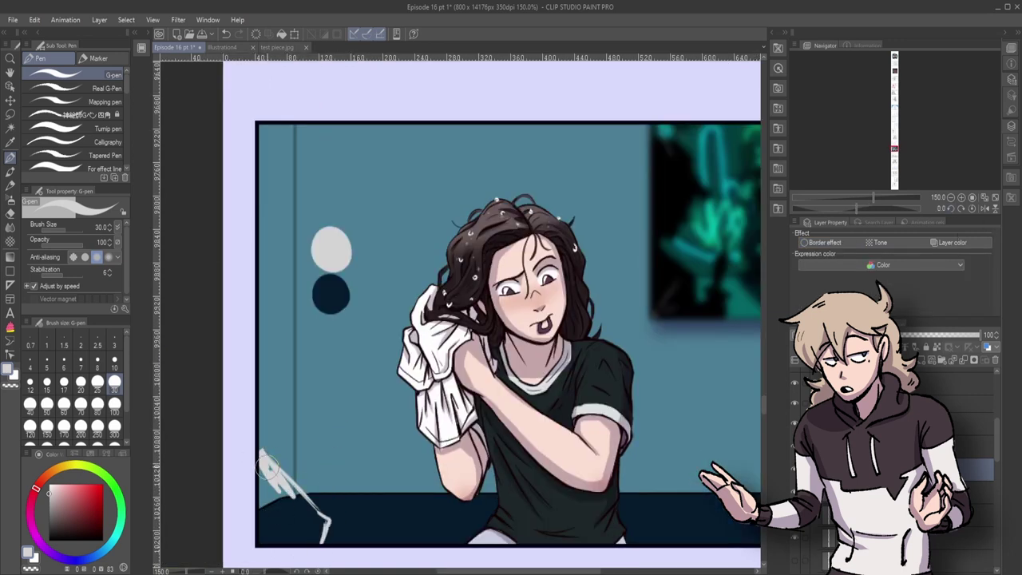
{"action": "mouse_move", "coordinate": [266, 467]}
{"action": "left_mouse_down"}
{"action": "mouse_move", "coordinate": [316, 524]}
{"action": "mouse_move", "coordinate": [257, 445]}
{"action": "mouse_move", "coordinate": [337, 537]}
{"action": "mouse_move", "coordinate": [281, 142]}
{"action": "left_mouse_up"}
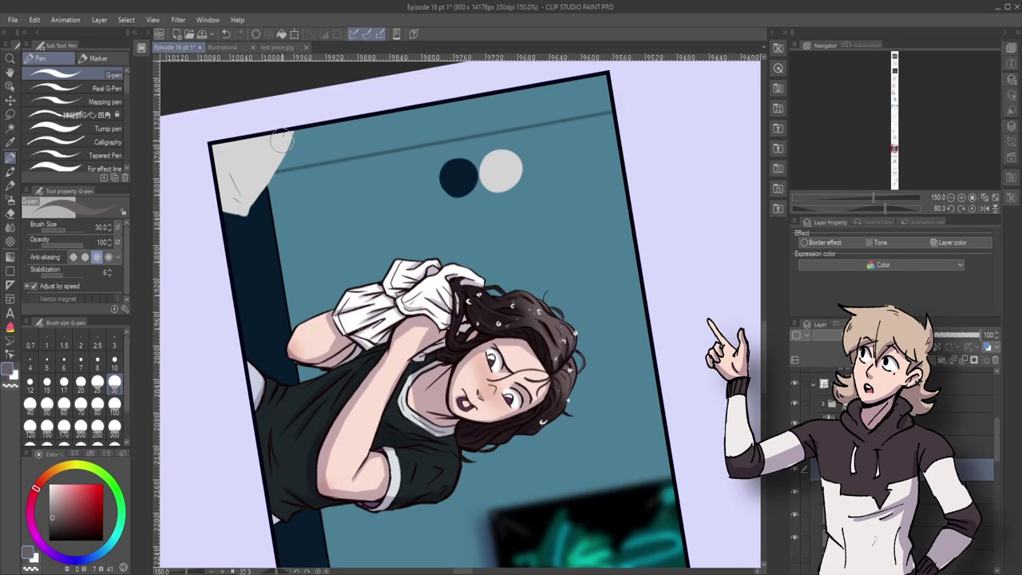
Give the pillow layer a dark red edge 1.4 thick and move the pillow slightly down and left.
{"action": "key", "text": "ctrl+shift+r"}
{"action": "left_click", "coordinate": [825, 241]}
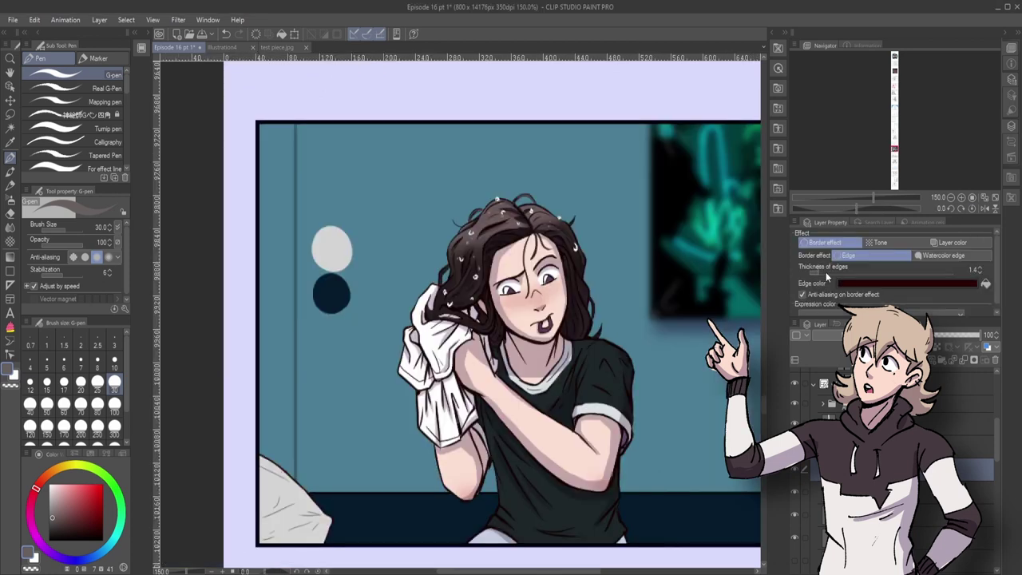
{"action": "key", "text": "k"}
{"action": "left_click_drag", "start_coordinate": [317, 511], "coordinate": [318, 521]}
{"action": "key", "text": "p"}
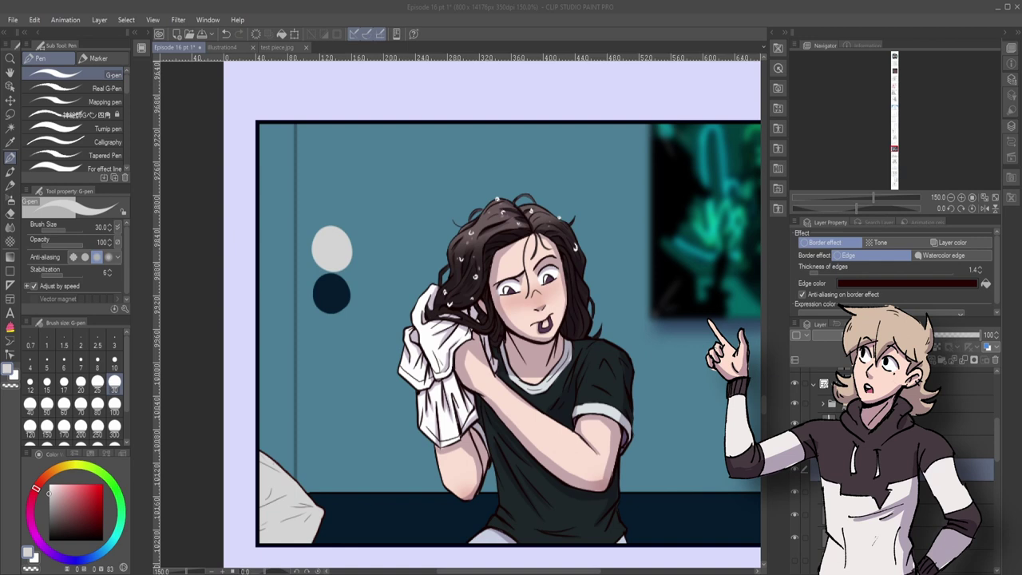
Remove the light grey and navy colour swatch circles from the wall.
{"action": "key", "text": "m"}
{"action": "key", "text": "ctrl+alt+0"}
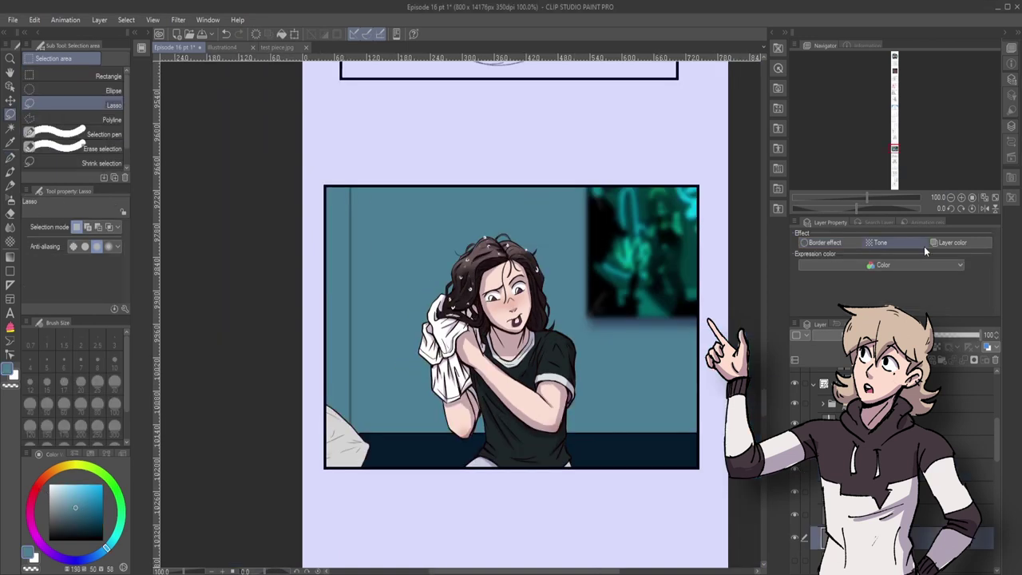
{"action": "left_click", "coordinate": [971, 447]}
Paint purple shadows on the pillow and along the wall corner on the 35% opacity shading layer, and blur the wall shadow.
{"action": "key", "text": "ctrl+Tab"}
{"action": "key", "text": "ctrl+Tab"}
{"action": "key", "text": "p"}
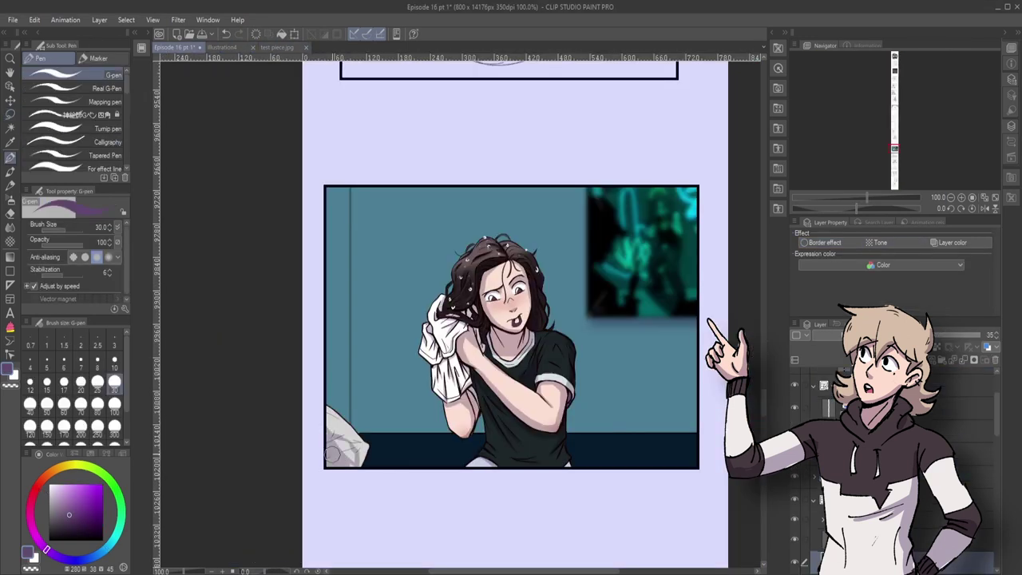
{"action": "left_click_drag", "start_coordinate": [349, 428], "coordinate": [349, 186]}
{"action": "key", "text": "j"}
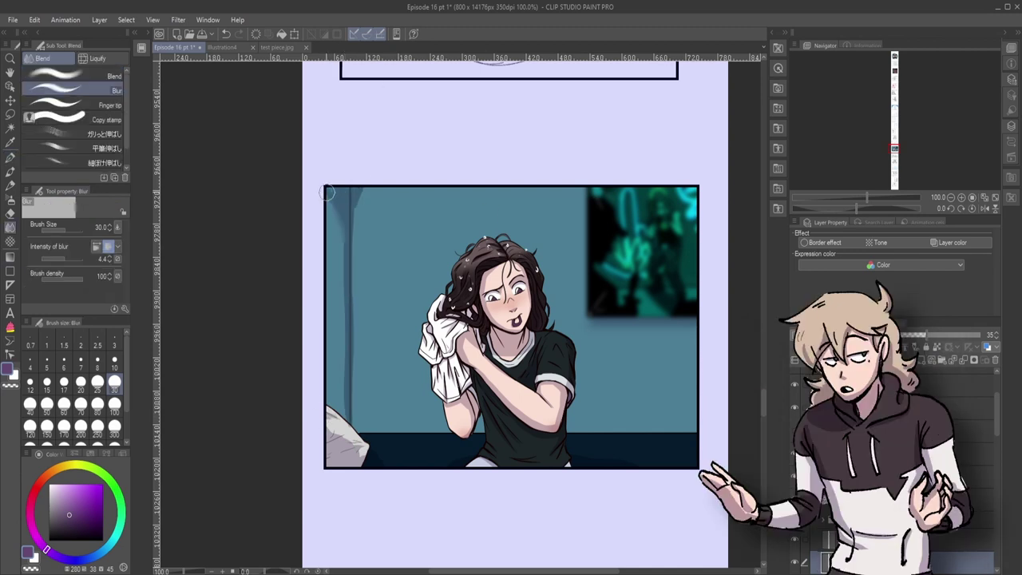
Apply a blur filter to the background with the wall, bed and pillow, leaving the character sharp.
{"action": "key", "text": "k"}
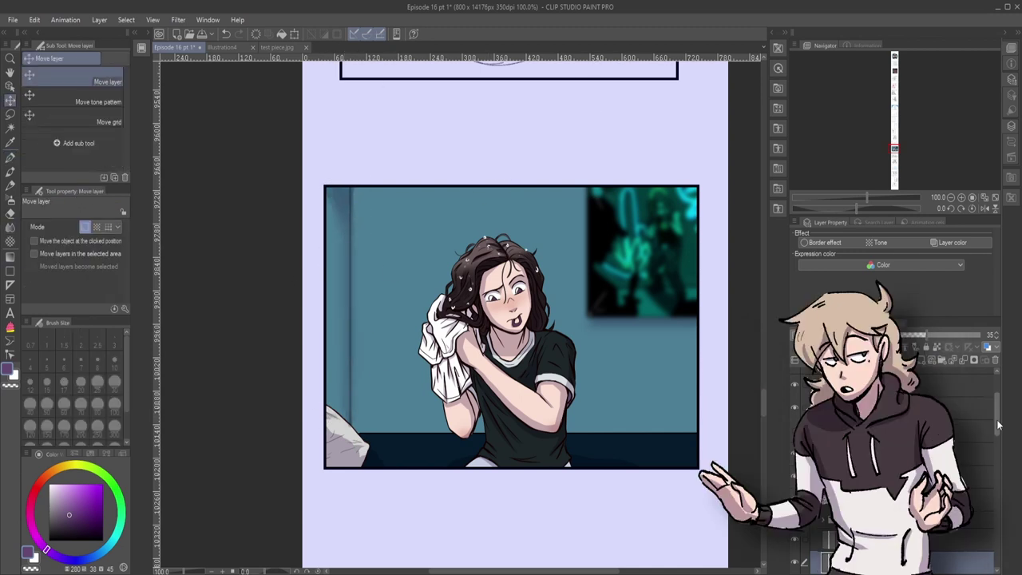
{"action": "key", "text": "alt+]"}
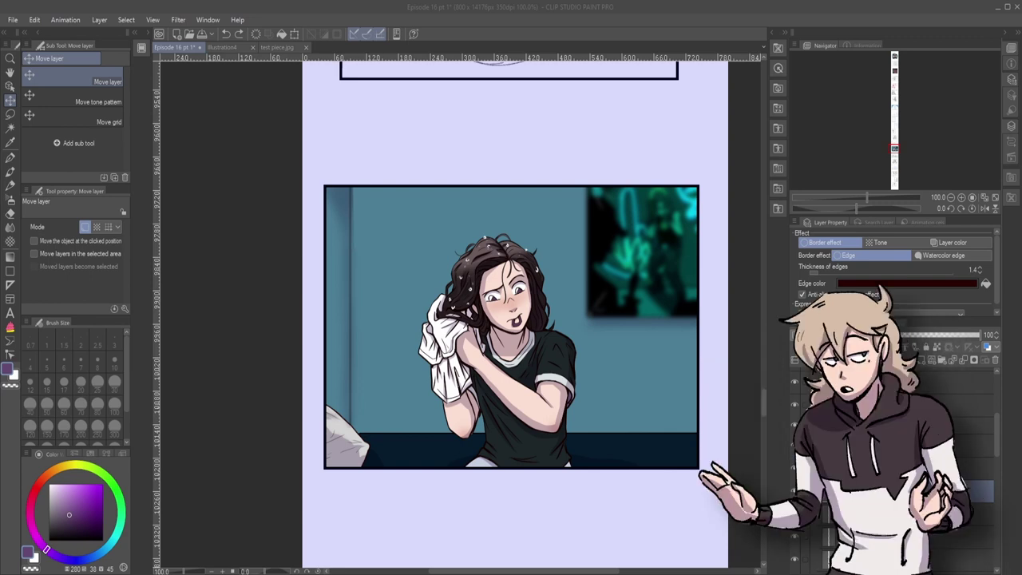
{"action": "key", "text": "alt+["}
{"action": "key", "text": "p"}
{"action": "key", "text": "alt+]"}
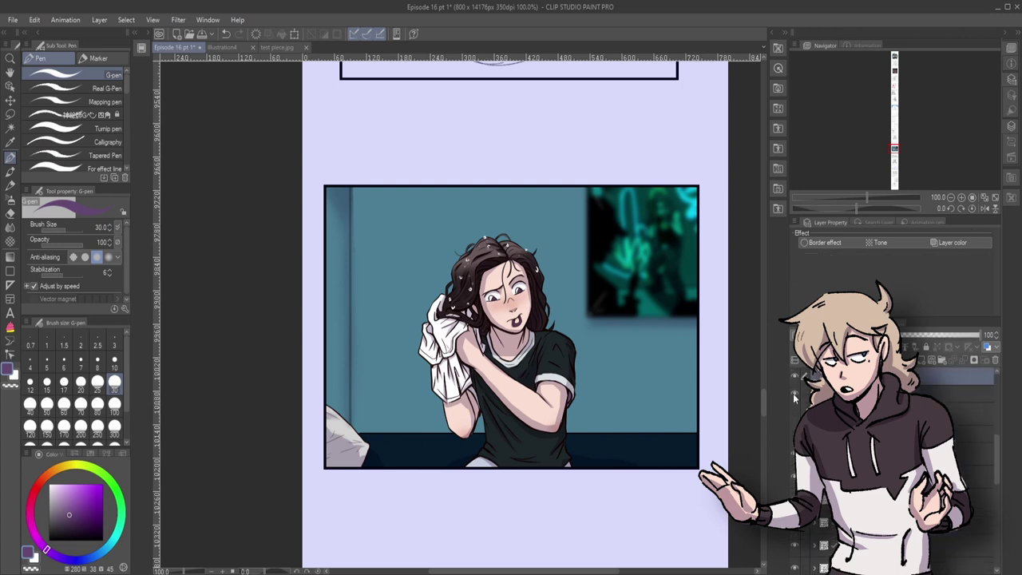
{"action": "key", "text": "alt+["}
{"action": "key", "text": "ctrl+shift+b"}
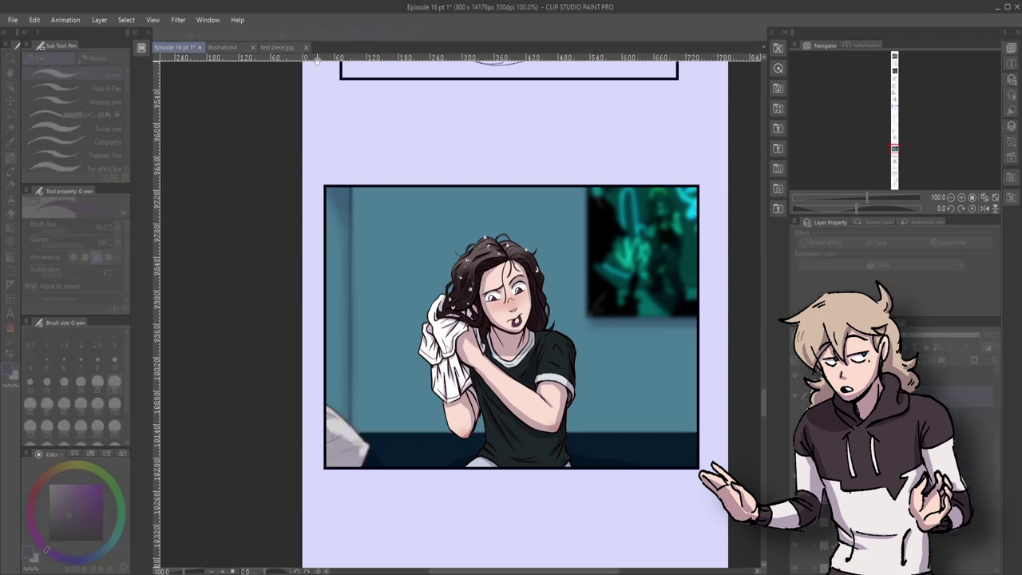
{"action": "key", "text": "Return"}
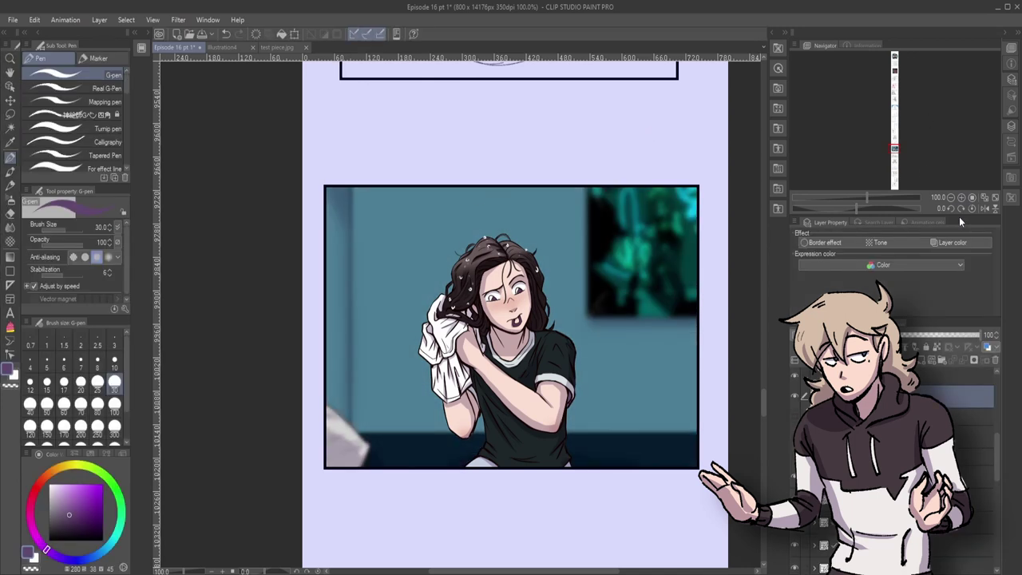
Draw thin black fabric creases on the bed on both sides of the character with the G-pen.
{"action": "scroll", "coordinate": [566, 479], "scroll_direction": "up", "scroll_amount": 3}
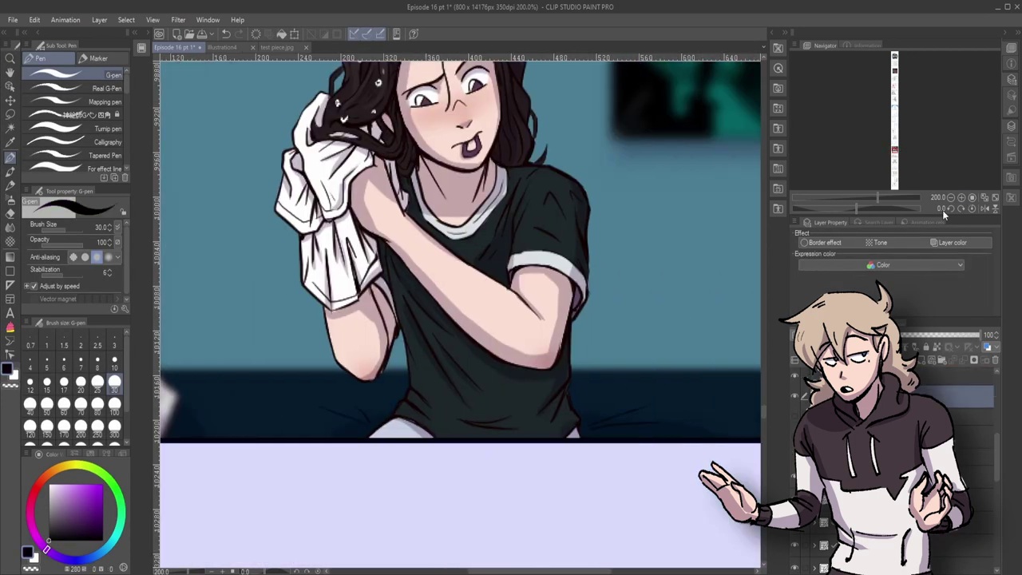
{"action": "left_click", "coordinate": [972, 198]}
{"action": "key", "text": "k"}
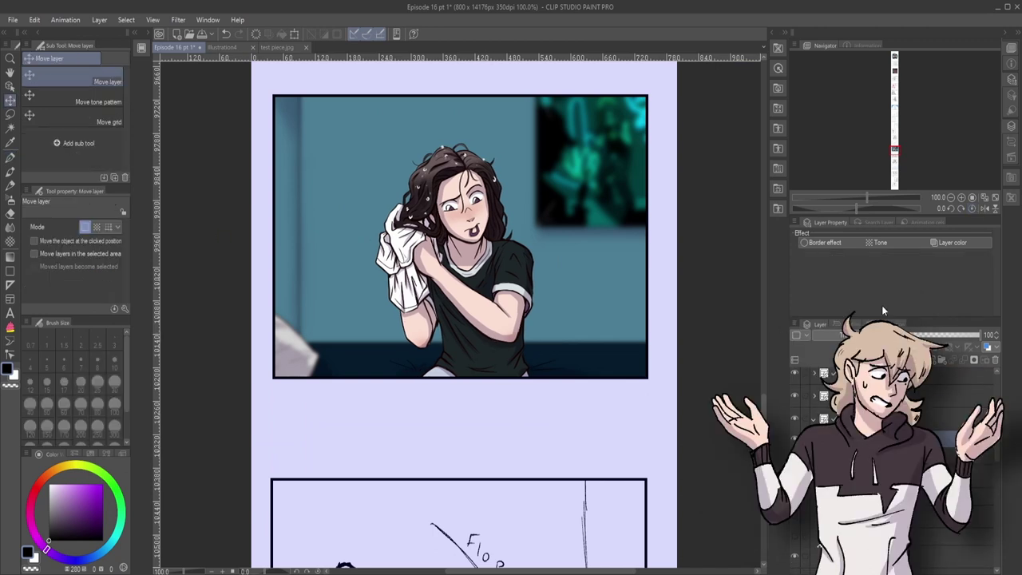
{"action": "scroll", "coordinate": [735, 358], "scroll_direction": "down", "scroll_amount": 2}
{"action": "scroll", "coordinate": [762, 381], "scroll_direction": "up", "scroll_amount": 4}
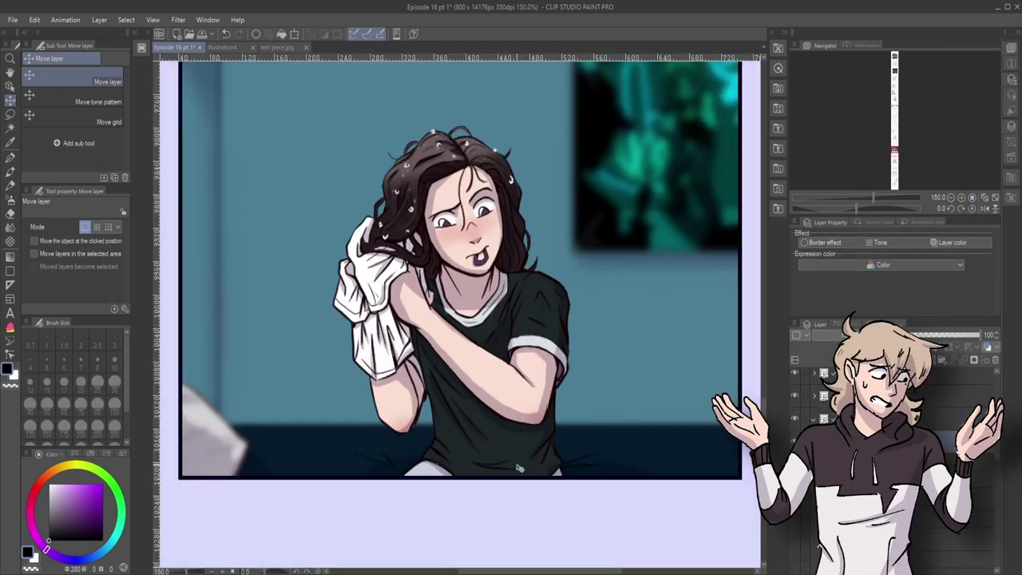
Draw white water drops on the forehead, forearm and elbow with the G-pen and shade them in purple.
{"action": "key", "text": "p"}
{"action": "key", "text": "ctrl+plus"}
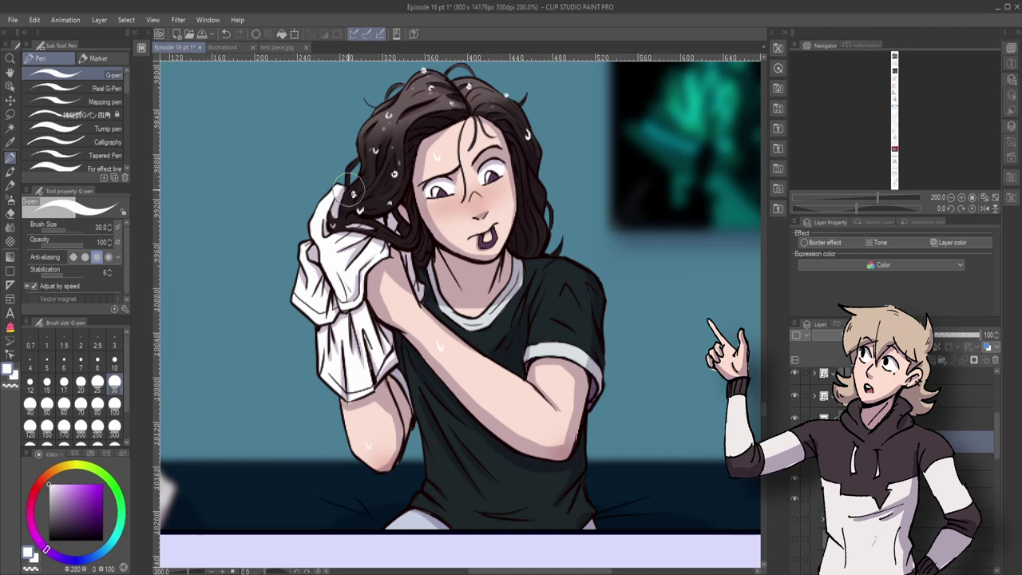
{"action": "left_click", "coordinate": [393, 180], "text": "ctrl+shift"}
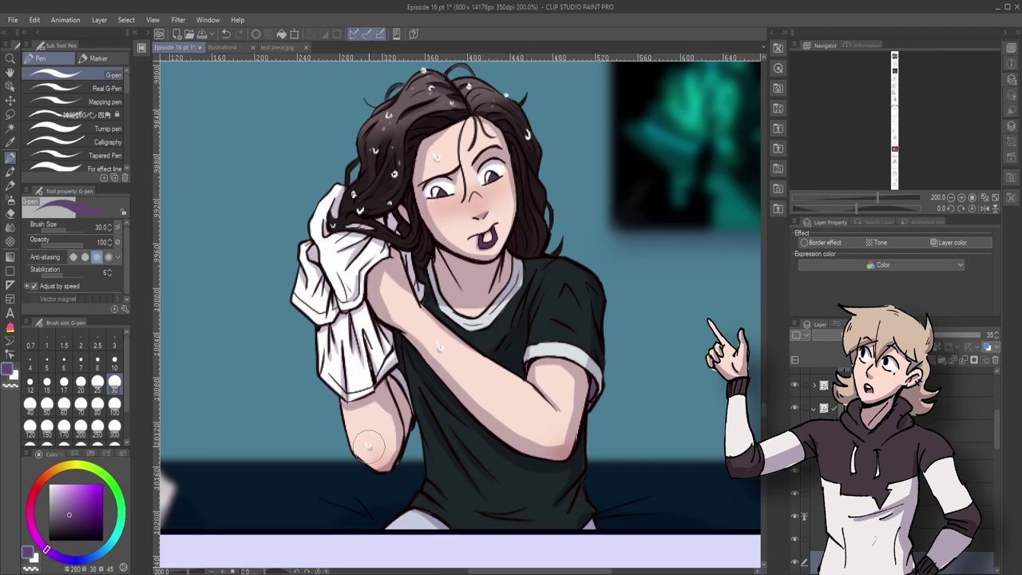
Paint a large curved purple shadow over the wall behind the cloth with the G-pen at size 100 and set its layer opacity to 21%.
{"action": "key", "text": "ctrl+minus"}
{"action": "key", "text": "ctrl+minus"}
{"action": "mouse_move", "coordinate": [319, 152]}
{"action": "left_mouse_down"}
{"action": "mouse_move", "coordinate": [399, 422]}
{"action": "mouse_move", "coordinate": [311, 151]}
{"action": "left_mouse_up"}
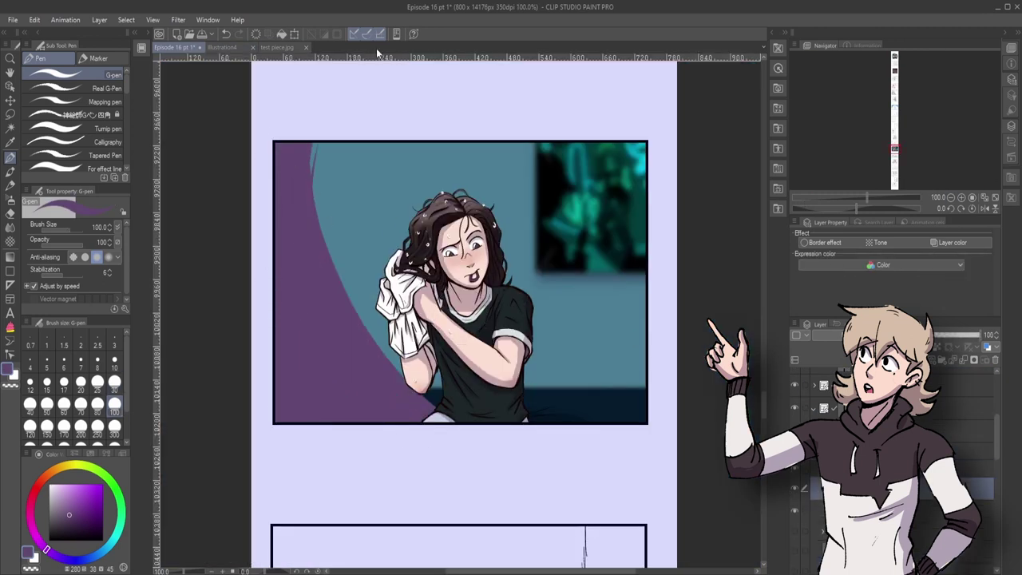
{"action": "key", "text": "ctrl+z"}
{"action": "key", "text": "ctrl+z"}
{"action": "scroll", "coordinate": [763, 398], "scroll_direction": "down", "scroll_amount": 1}
{"action": "key", "text": "k"}
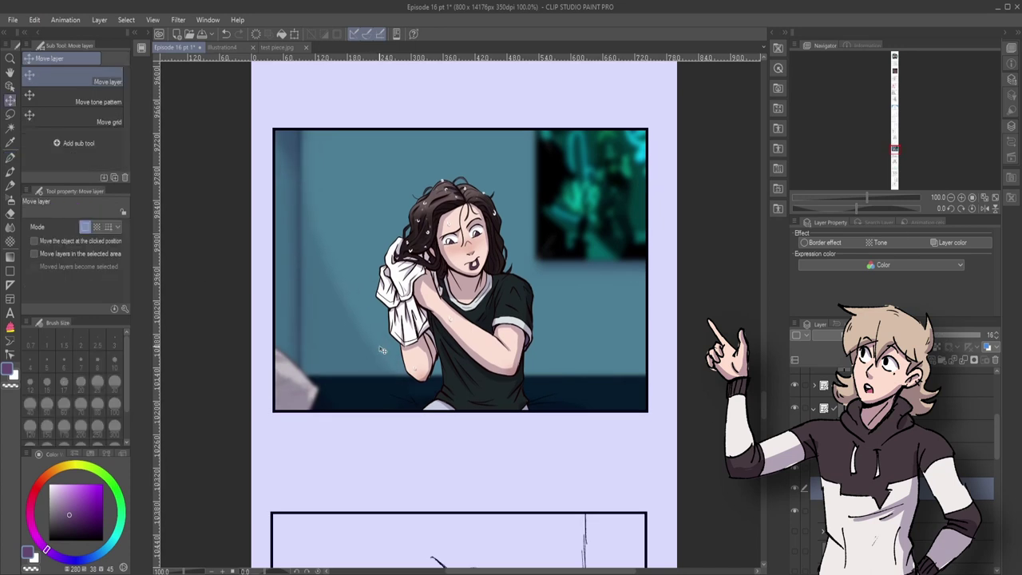
{"action": "key", "text": "ctrl+plus"}
{"action": "key", "text": "ctrl+plus"}
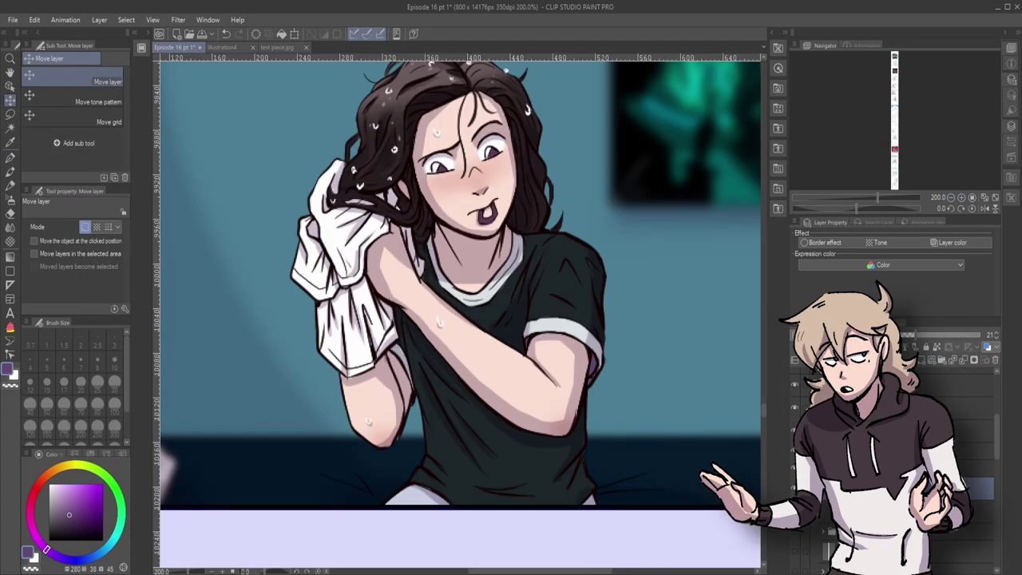
Fill the character's silhouette with purple on the Multiply background shadow layer.
{"action": "key", "text": "b"}
{"action": "key", "text": "ctrl+minus"}
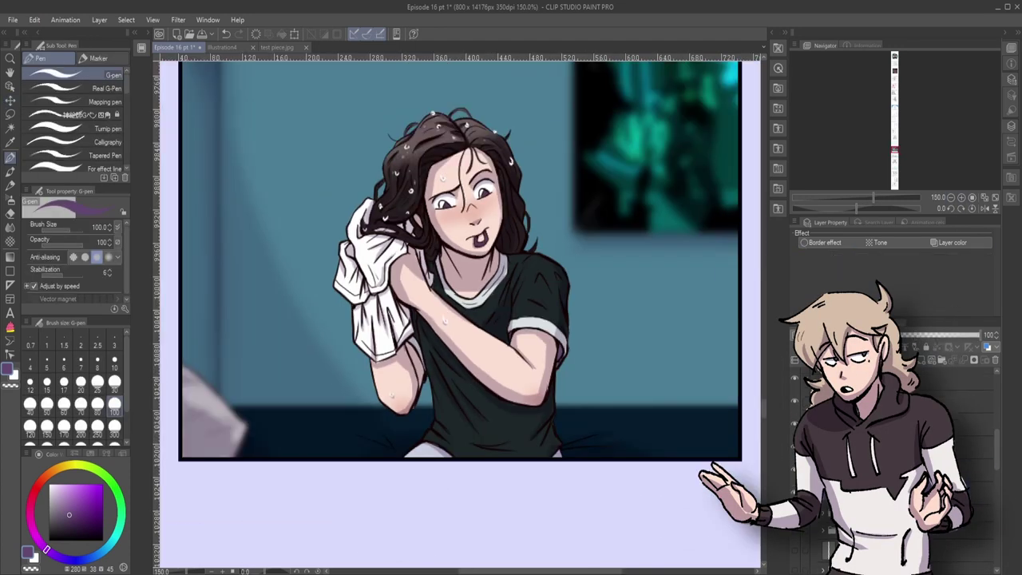
{"action": "key", "text": "u"}
{"action": "left_click_drag", "start_coordinate": [184, 64], "coordinate": [739, 458]}
{"action": "key", "text": "k"}
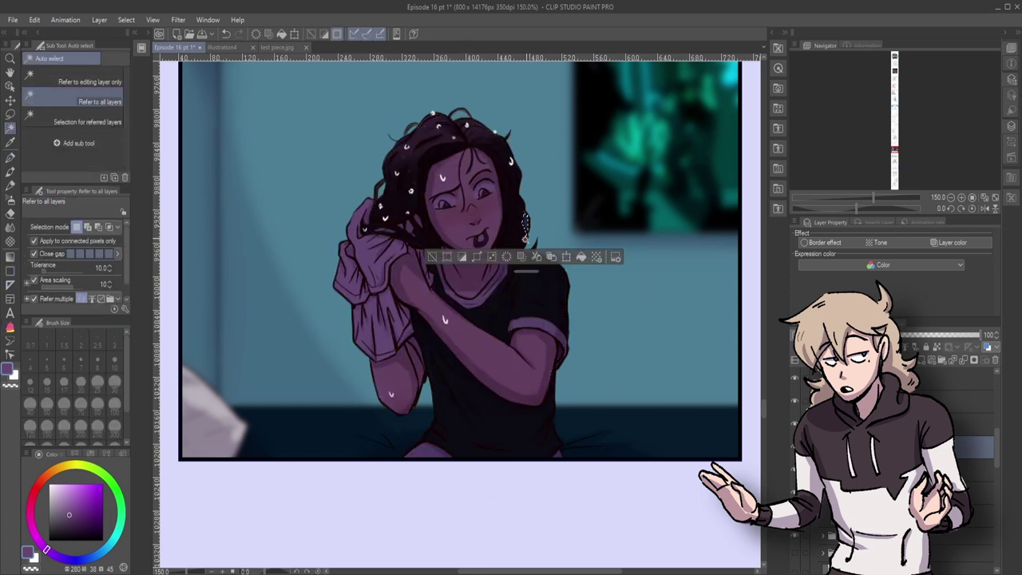
Shift the purple silhouette left behind the character as a cast shadow, soften it and set its opacity to 52%.
{"action": "left_click_drag", "start_coordinate": [529, 418], "coordinate": [520, 418]}
{"action": "key", "text": "ctrl+z"}
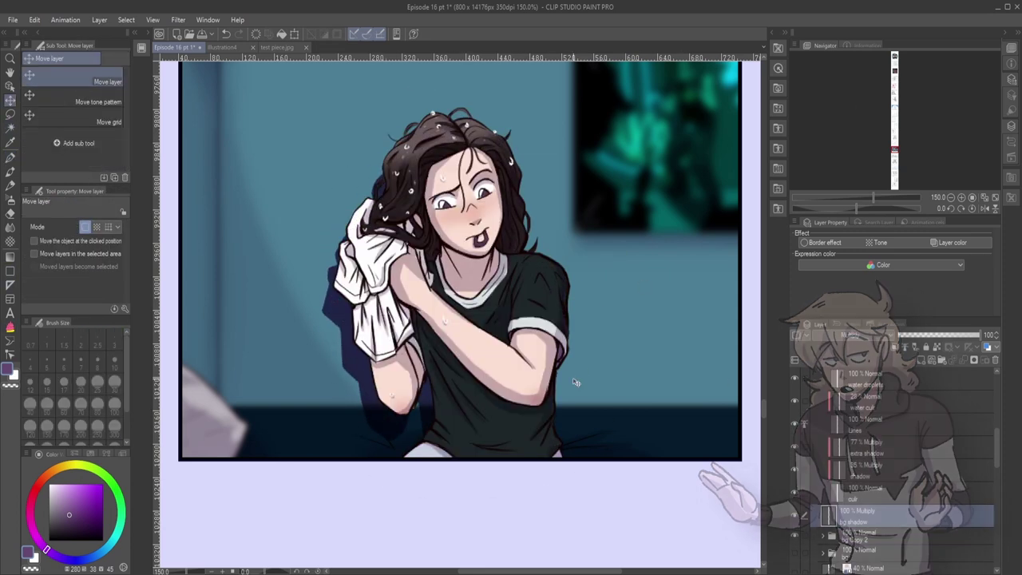
{"action": "key", "text": "ctrl+minus"}
{"action": "key", "text": "ctrl+minus"}
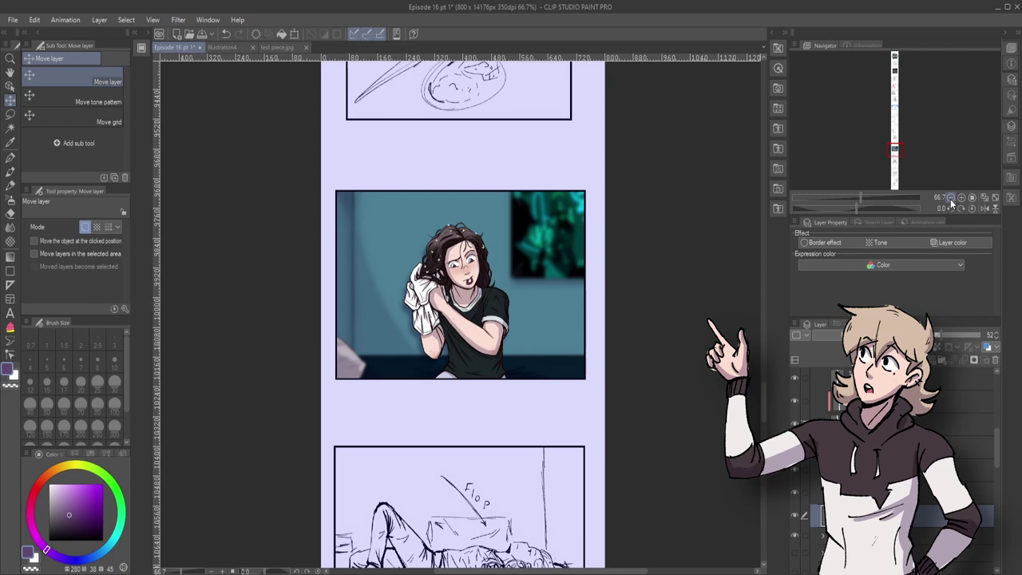
{"action": "left_click", "coordinate": [902, 536]}
{"action": "scroll", "coordinate": [767, 387], "scroll_direction": "up", "scroll_amount": 3}
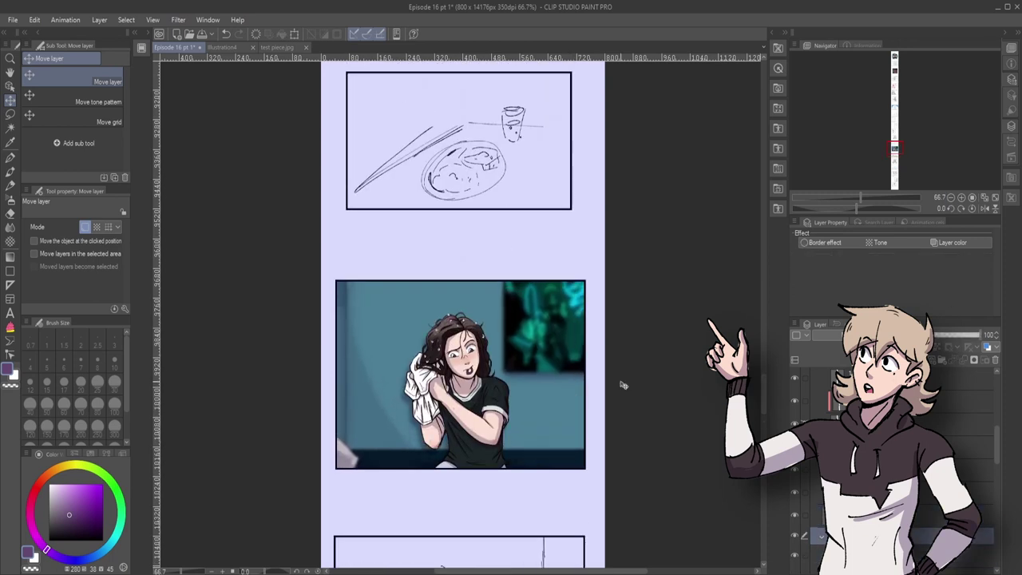
{"action": "key", "text": "ctrl+plus"}
{"action": "key", "text": "ctrl+plus"}
Set the G-pen to black at size 30 and check the line art of the character's face up close.
{"action": "left_click", "coordinate": [974, 491]}
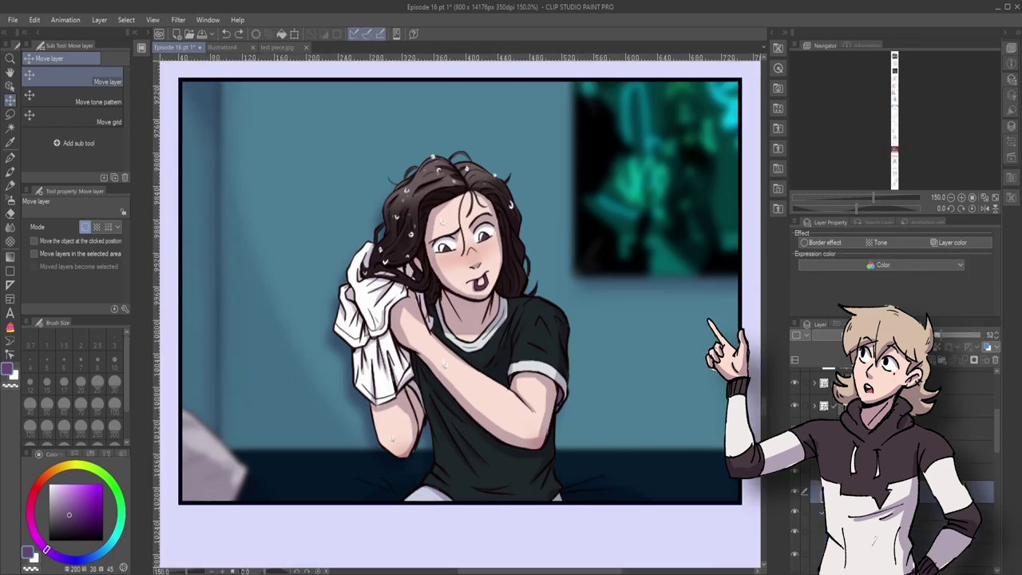
{"action": "key", "text": "p"}
{"action": "left_click", "coordinate": [964, 197]}
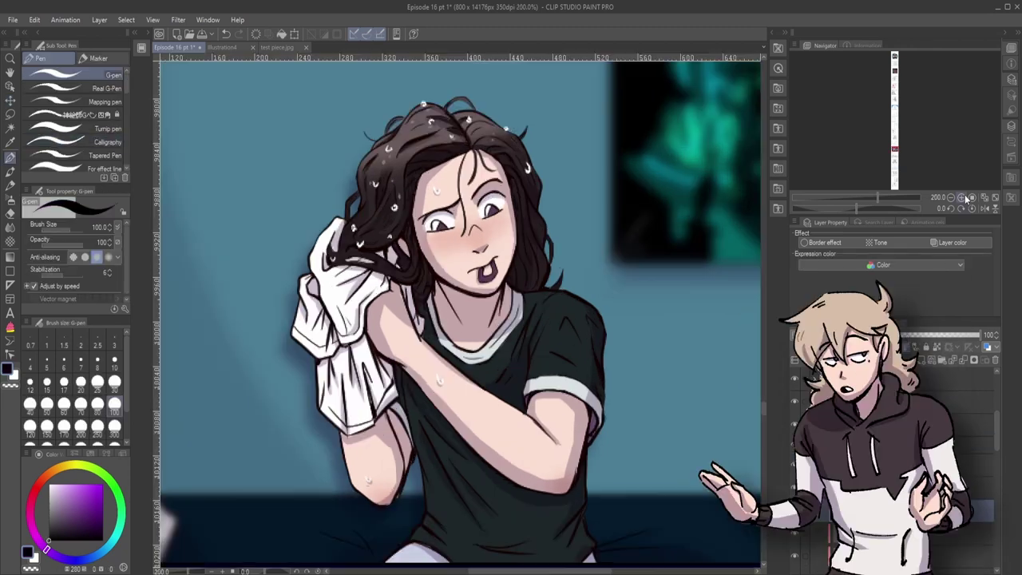
{"action": "left_click", "coordinate": [966, 198]}
{"action": "left_click", "coordinate": [114, 381]}
{"action": "key", "text": "ctrl+plus"}
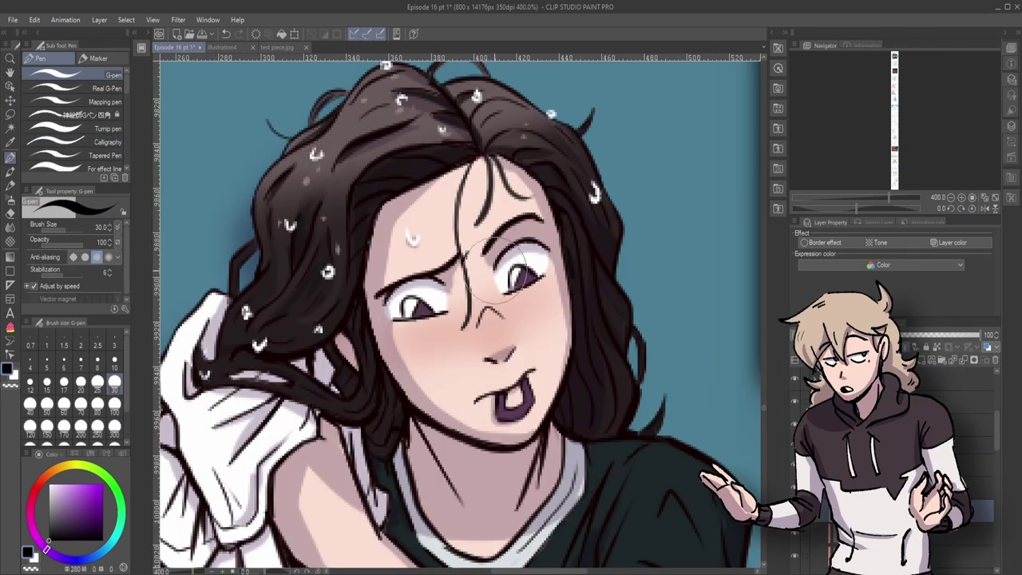
{"action": "left_click", "coordinate": [971, 197]}
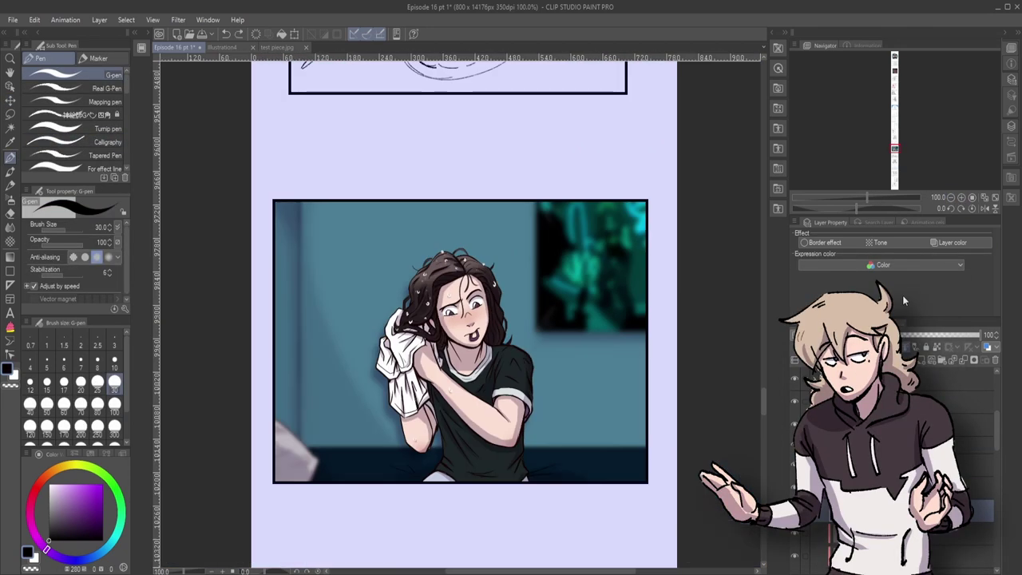
{"action": "key", "text": "ctrl+plus"}
{"action": "left_click", "coordinate": [950, 197]}
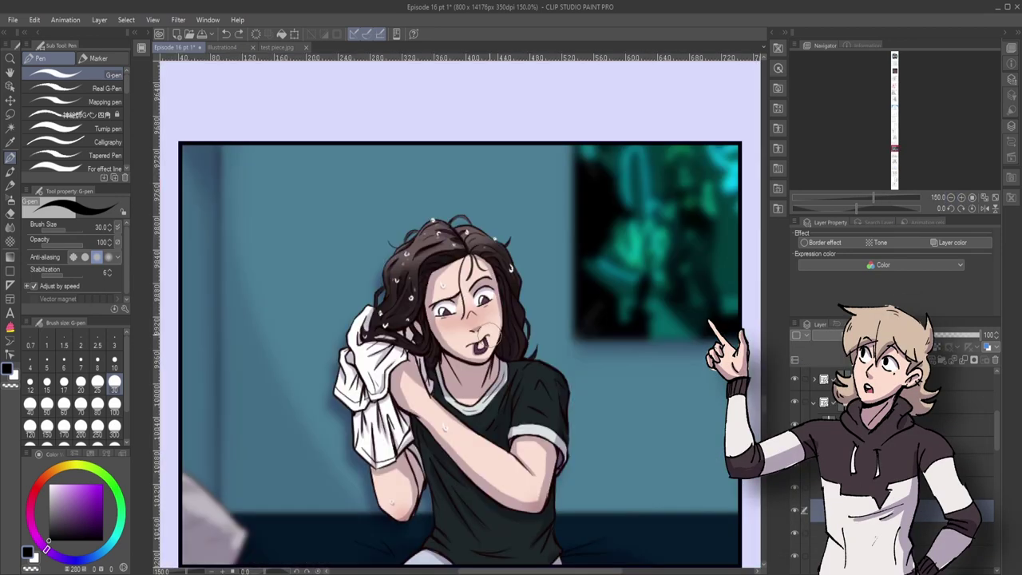